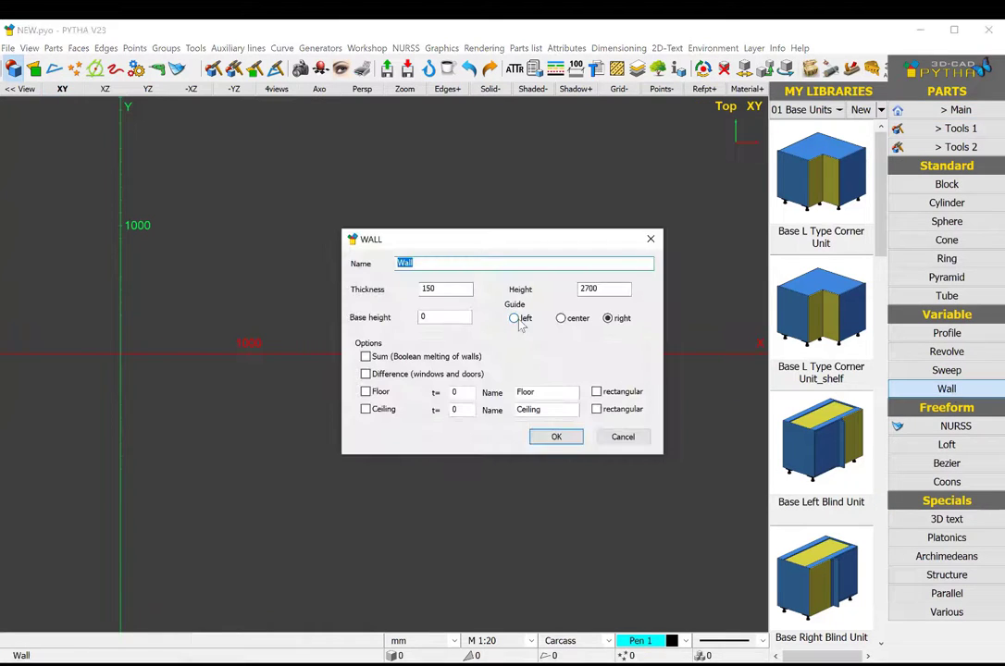
# Draw the stepped 150 mm thick, 2700 mm high wall outline, open on the left, and view it in Axo
pyautogui.click(113, 408)
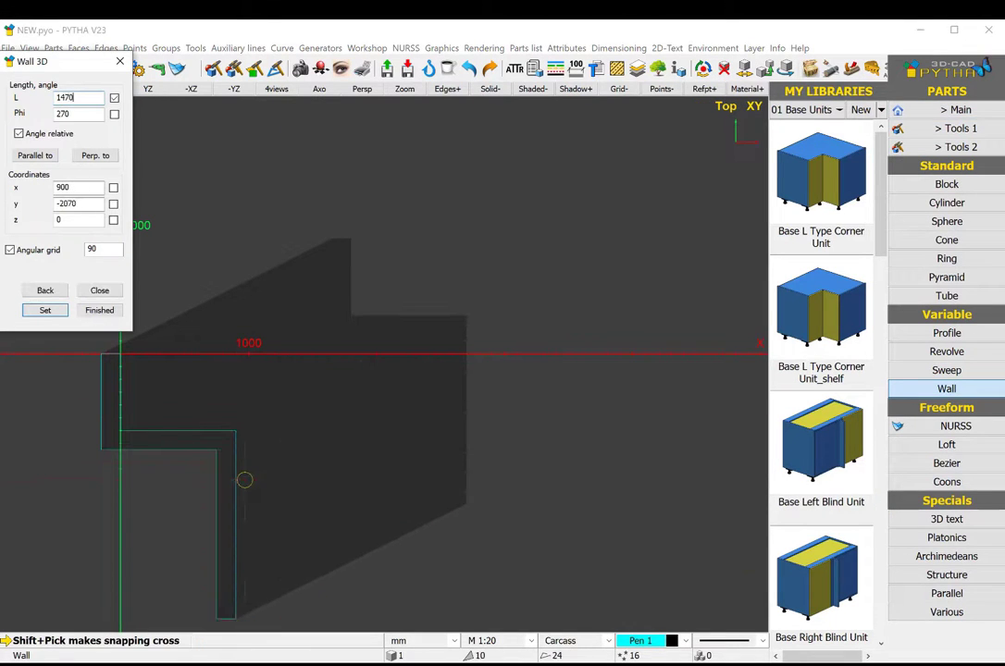
pyautogui.click(243, 615)
pyautogui.scroll(-1, 430, 502)
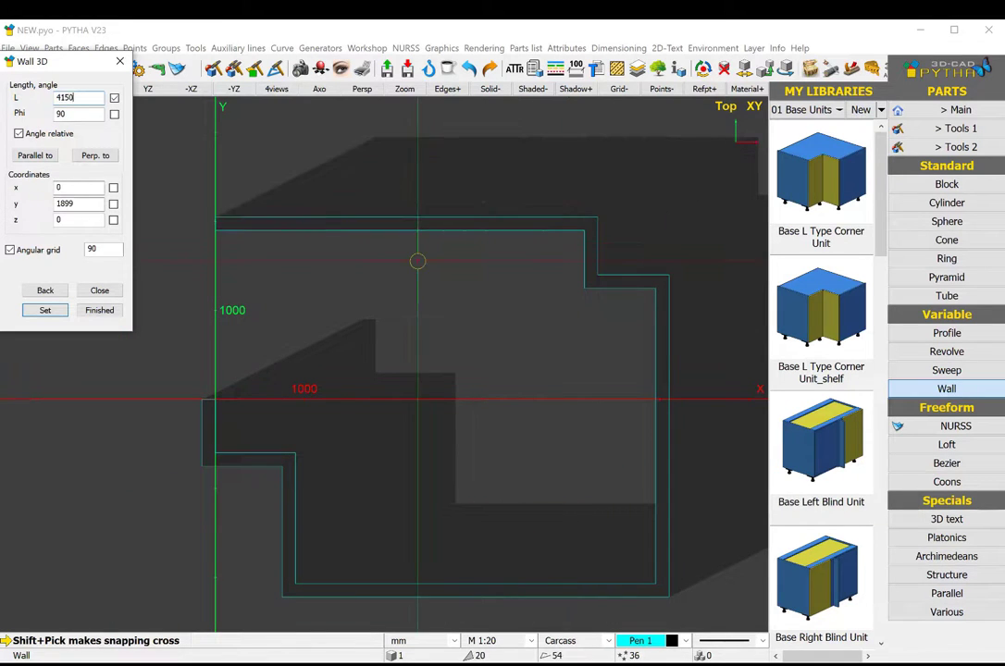
pyautogui.rightClick(288, 327)
pyautogui.rightClick(381, 224)
pyautogui.click(320, 89)
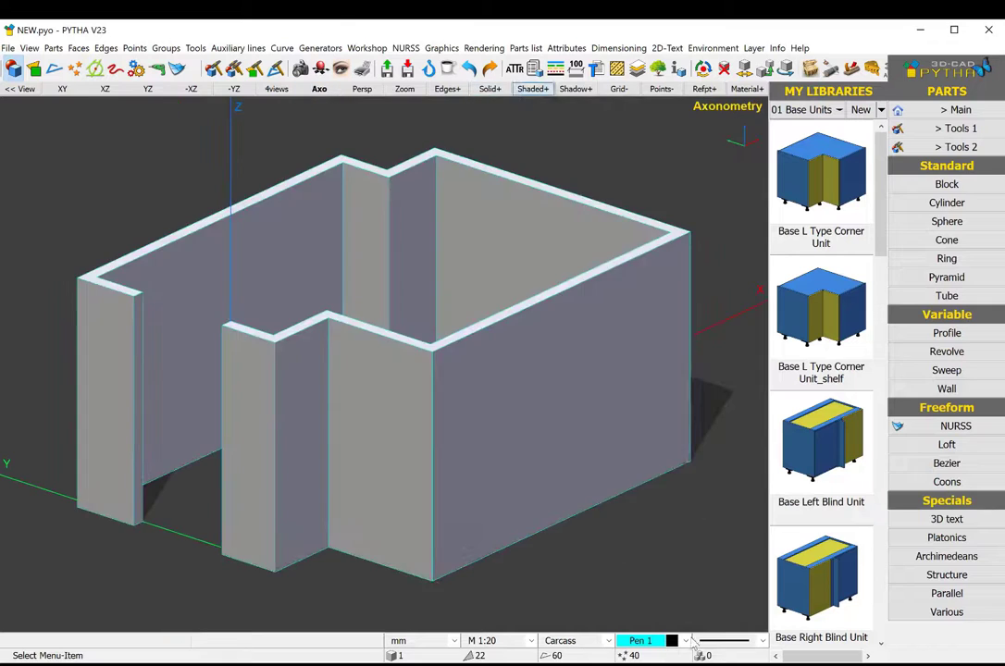
# In plan view, place the first base cabinet on the top wall, 75 mm from the right corner
pyautogui.click(62, 88)
pyautogui.scroll(-5, 853, 292)
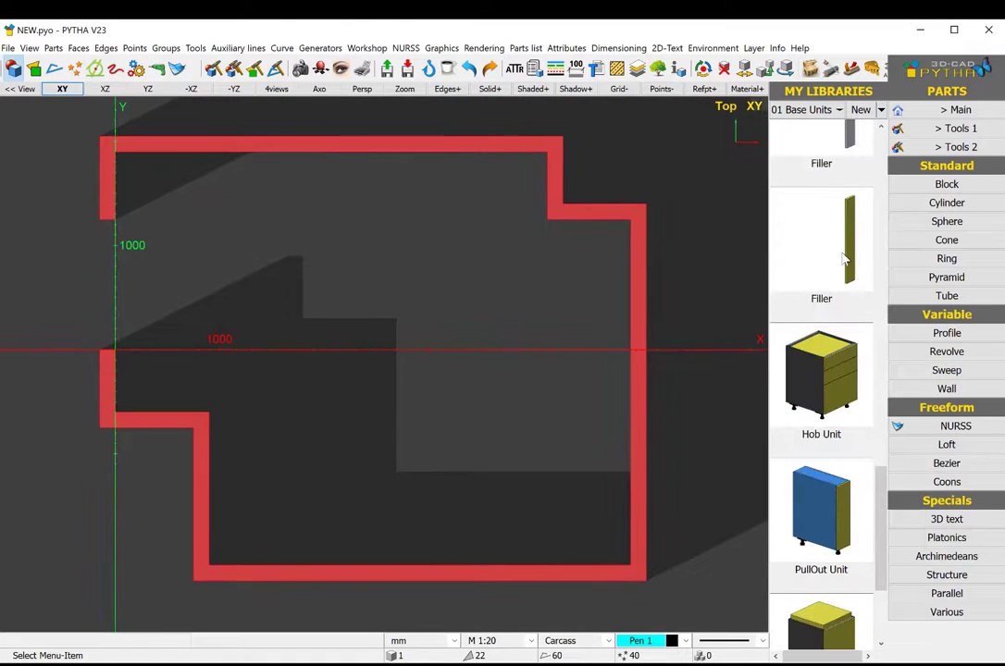
pyautogui.moveTo(843, 259); pyautogui.dragTo(550, 330)
pyautogui.write('5')
pyautogui.press('Return')
pyautogui.press('Return')
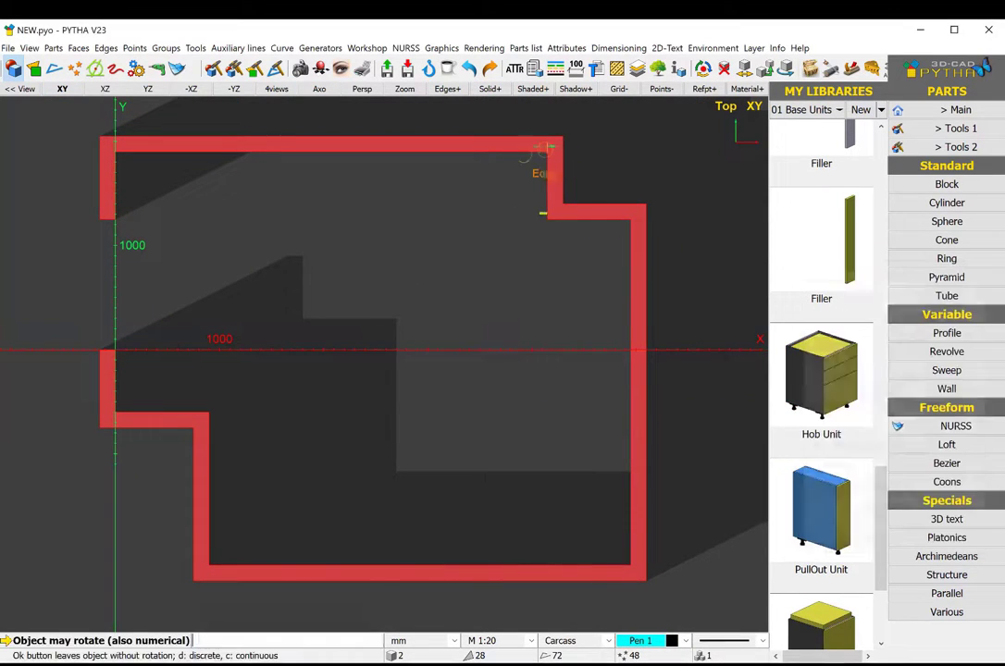
pyautogui.scroll(3, 513, 152)
pyautogui.scroll(-3, 851, 282)
pyautogui.click(504, 380)
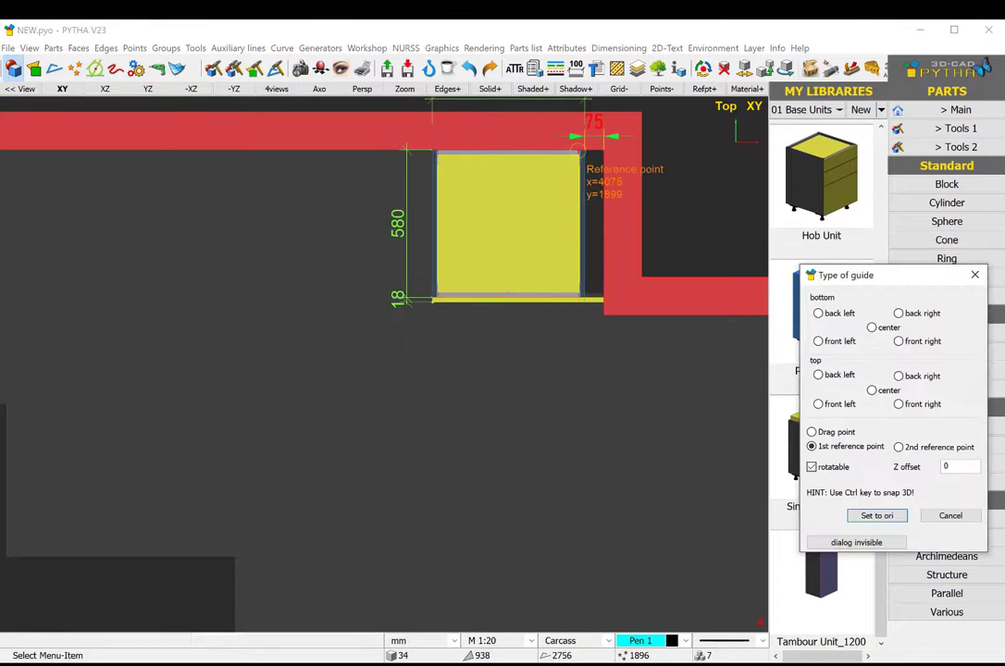
# Add the remaining top-wall base cabinets at widths 800, 800 and 600 mm
pyautogui.press('Return')
pyautogui.scroll(-5, 821, 370)
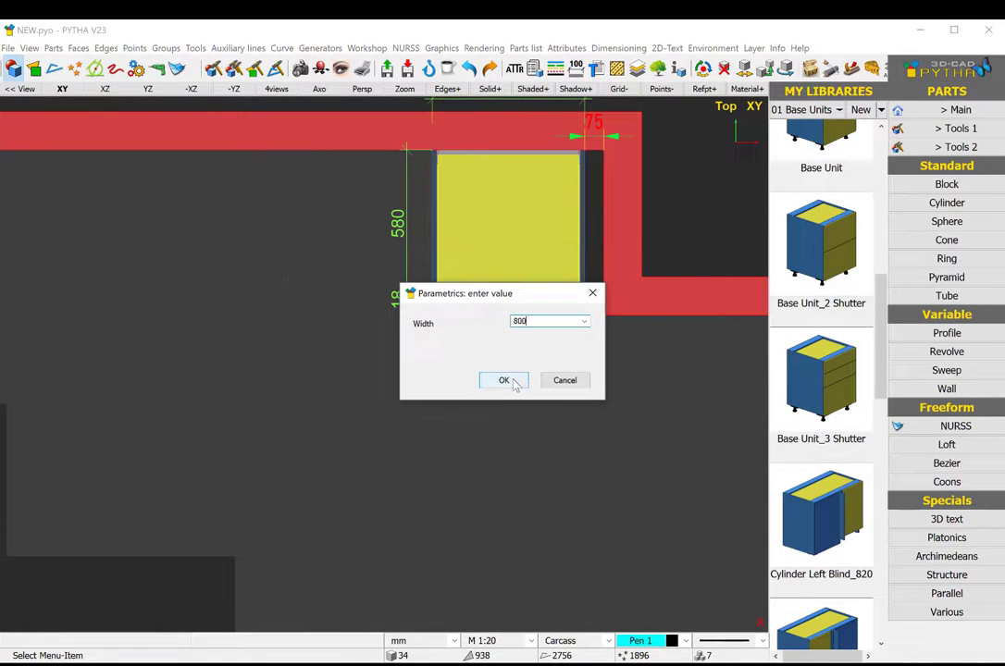
pyautogui.click(504, 381)
pyautogui.press('Return')
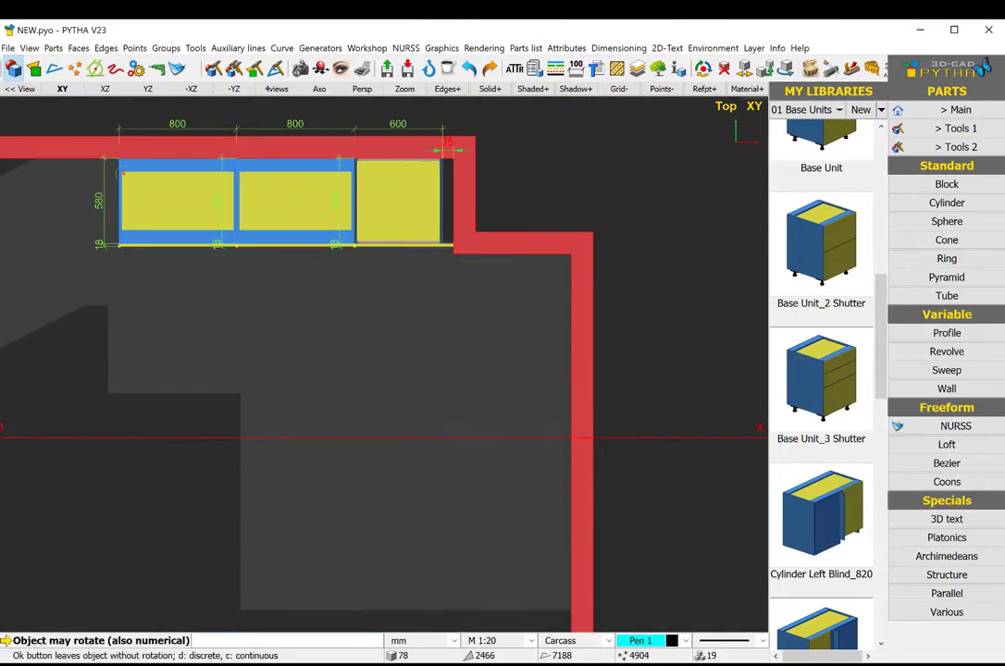
pyautogui.press('Return')
pyautogui.scroll(-2, 315, 240)
pyautogui.scroll(2, 167, 213)
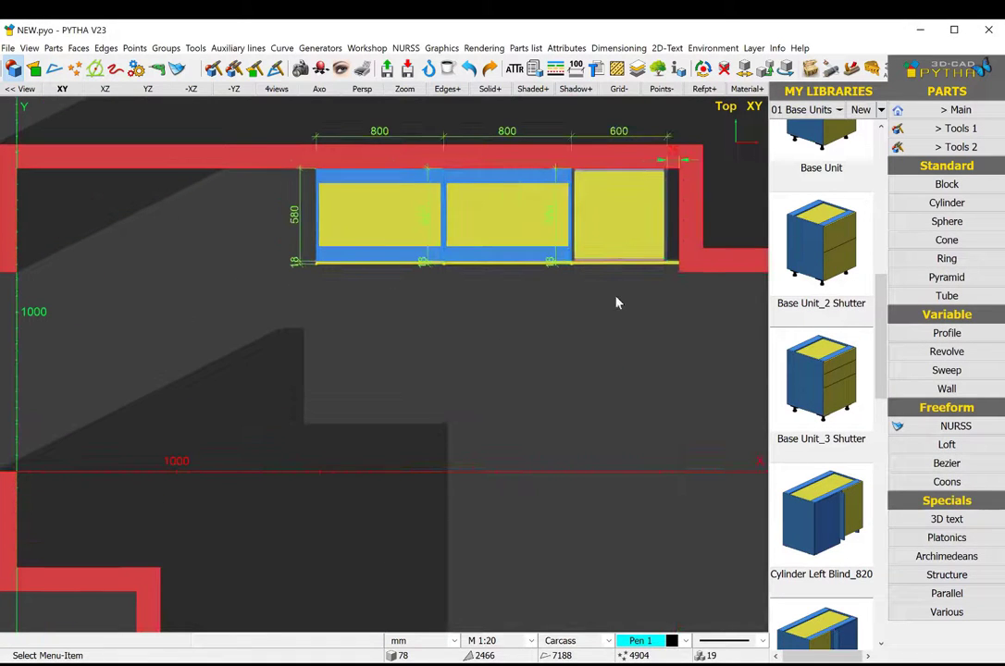
pyautogui.click(504, 380)
pyautogui.press('Return')
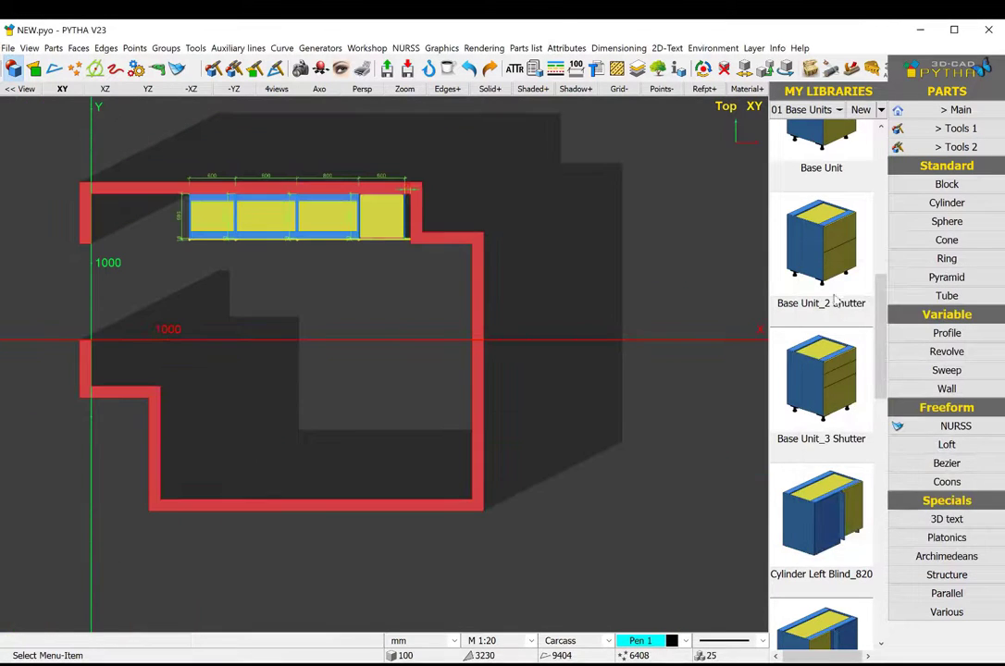
# Place a 1000 mm base cabinet in the left corner
pyautogui.click(821, 243)
pyautogui.press('Return')
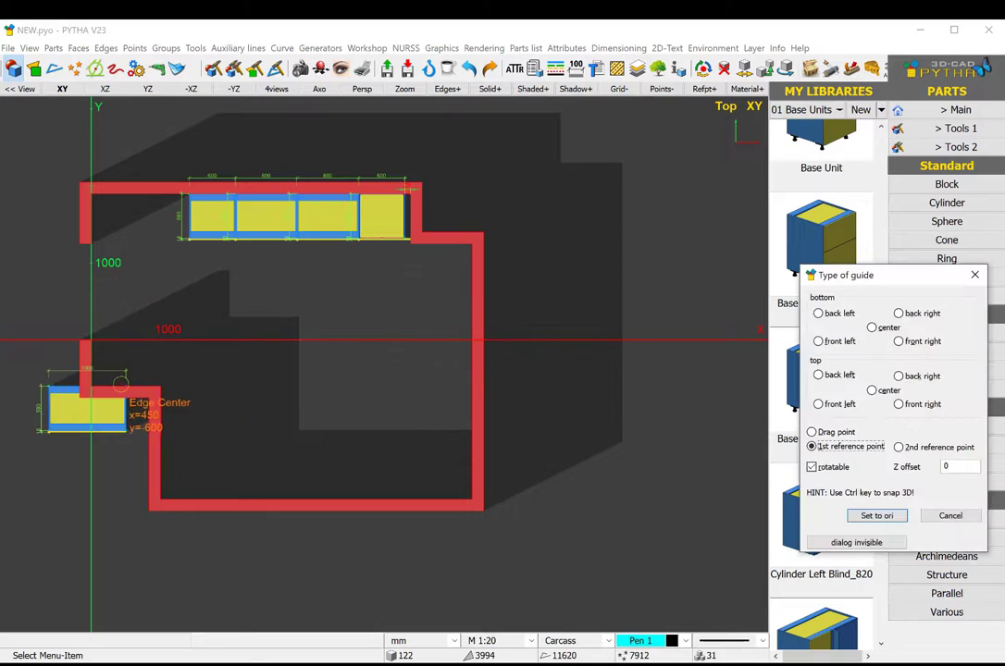
pyautogui.click(92, 342)
pyautogui.scroll(-5, 820, 370)
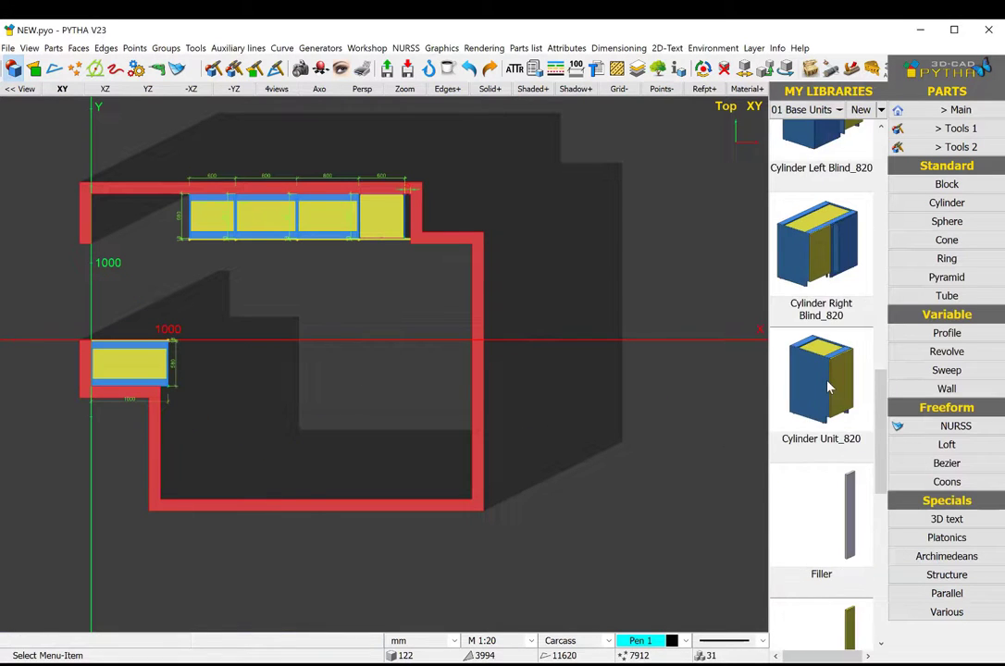
pyautogui.scroll(-5, 820, 370)
pyautogui.scroll(8, 830, 386)
pyautogui.scroll(2, 830, 386)
# Add 500 mm and 600 mm base cabinets beside it to complete the row
pyautogui.click(821, 314)
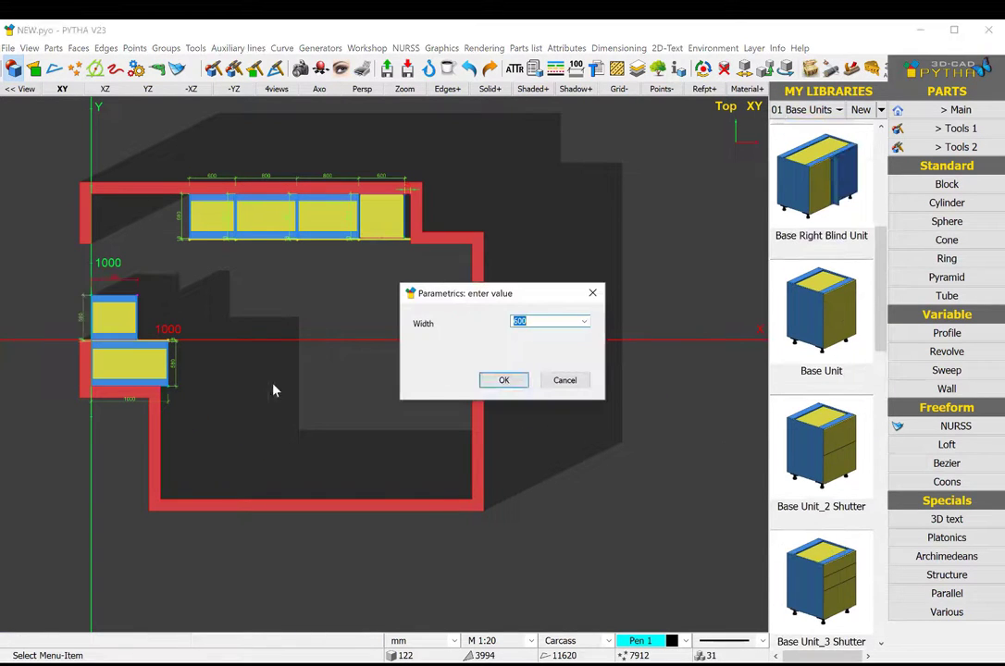
pyautogui.click(504, 381)
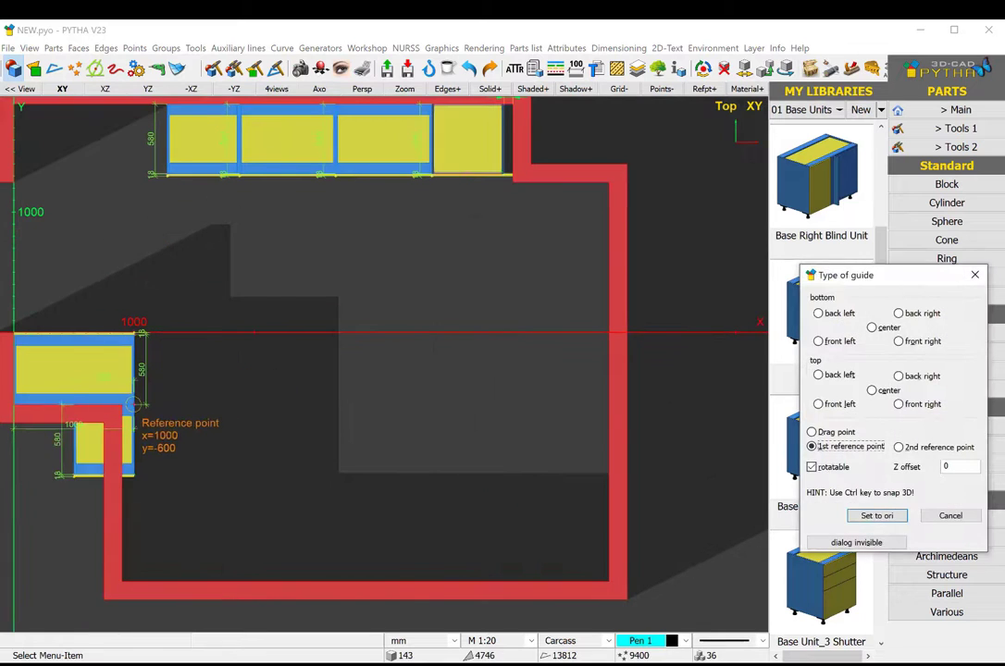
pyautogui.click(134, 404)
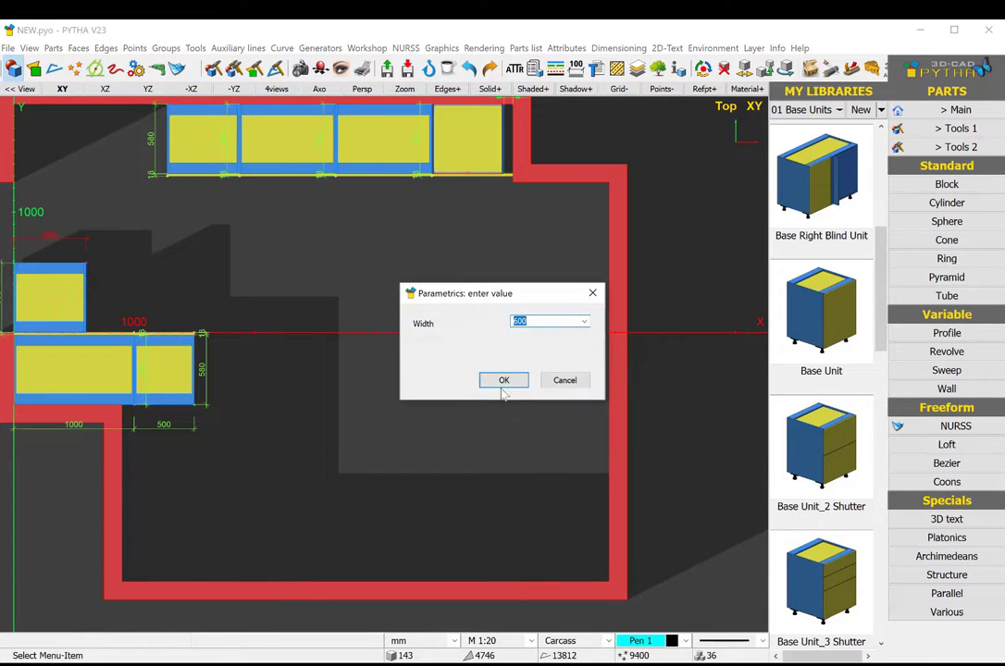
pyautogui.click(504, 381)
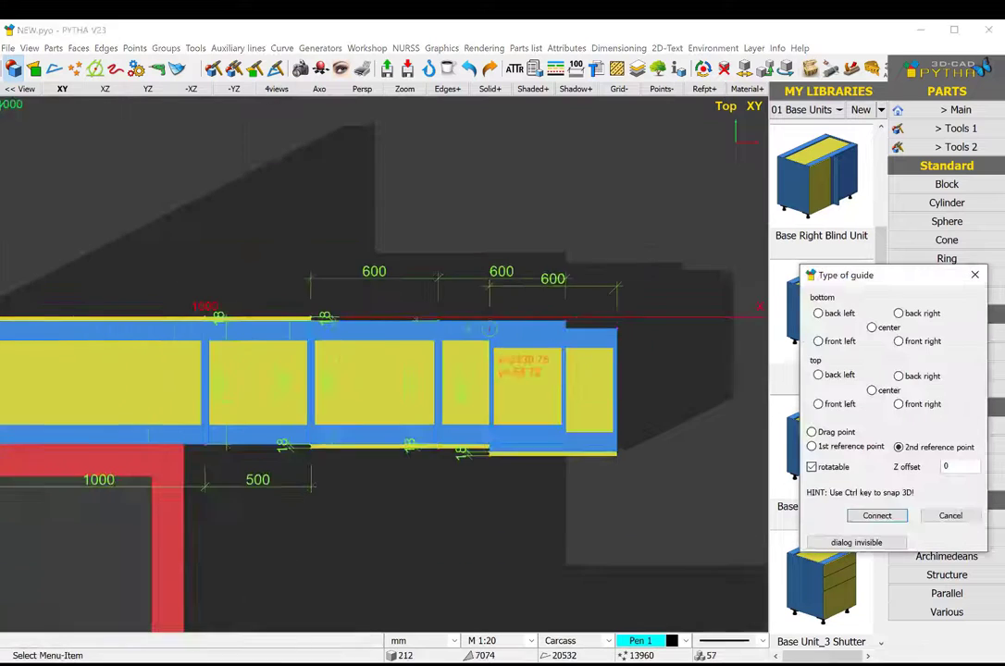
pyautogui.click(415, 263)
pyautogui.scroll(-5, 820, 370)
pyautogui.scroll(-3, 836, 476)
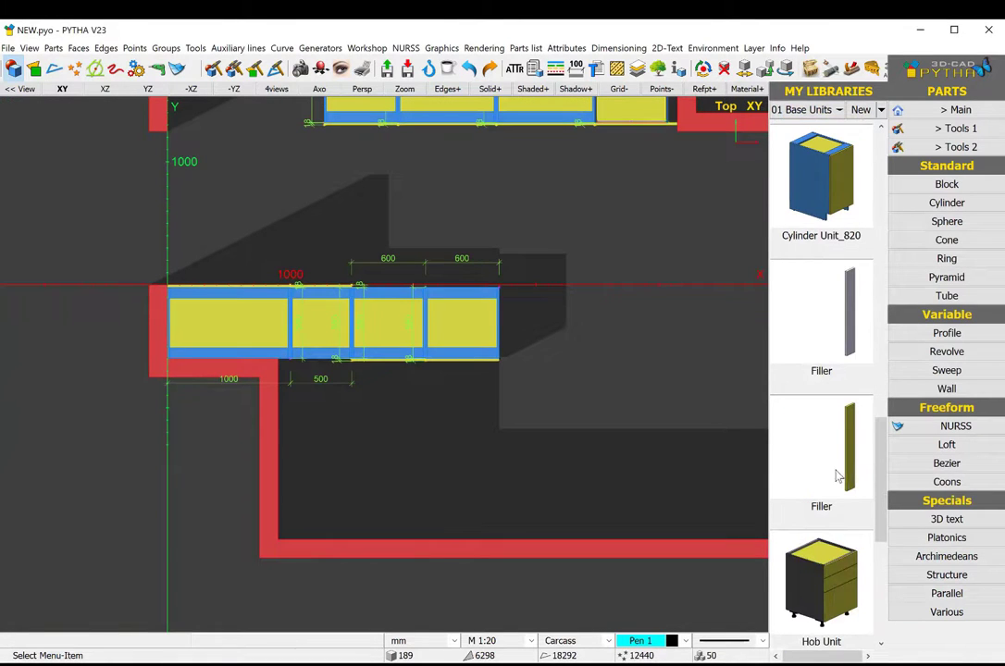
# Insert a filler panel into the cabinet row
pyautogui.moveTo(836, 475); pyautogui.dragTo(479, 407)
pyautogui.click(501, 382)
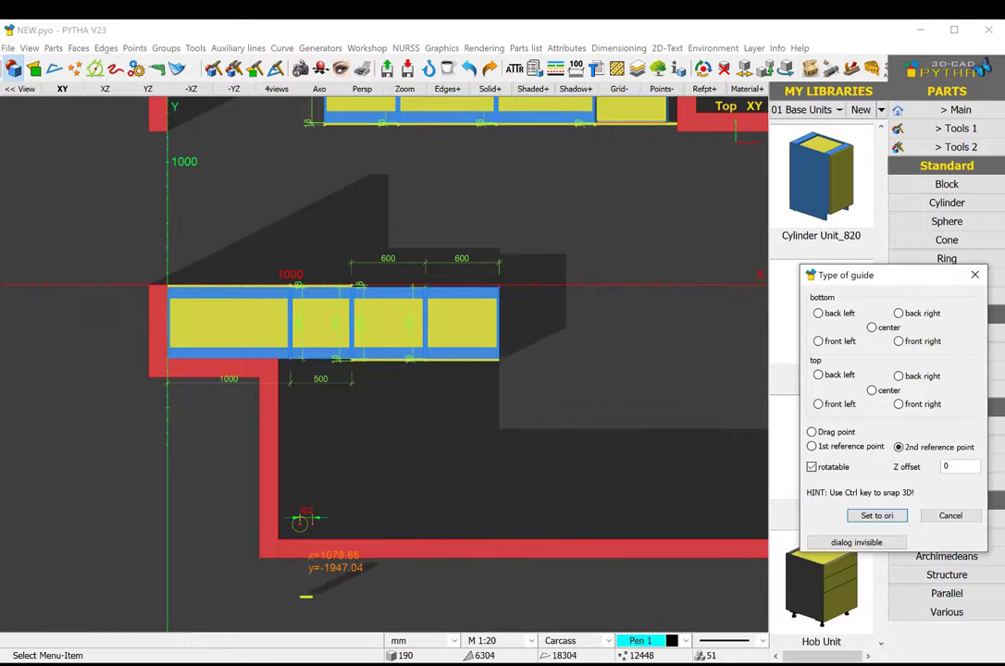
pyautogui.click(424, 470)
pyautogui.scroll(5, 810, 398)
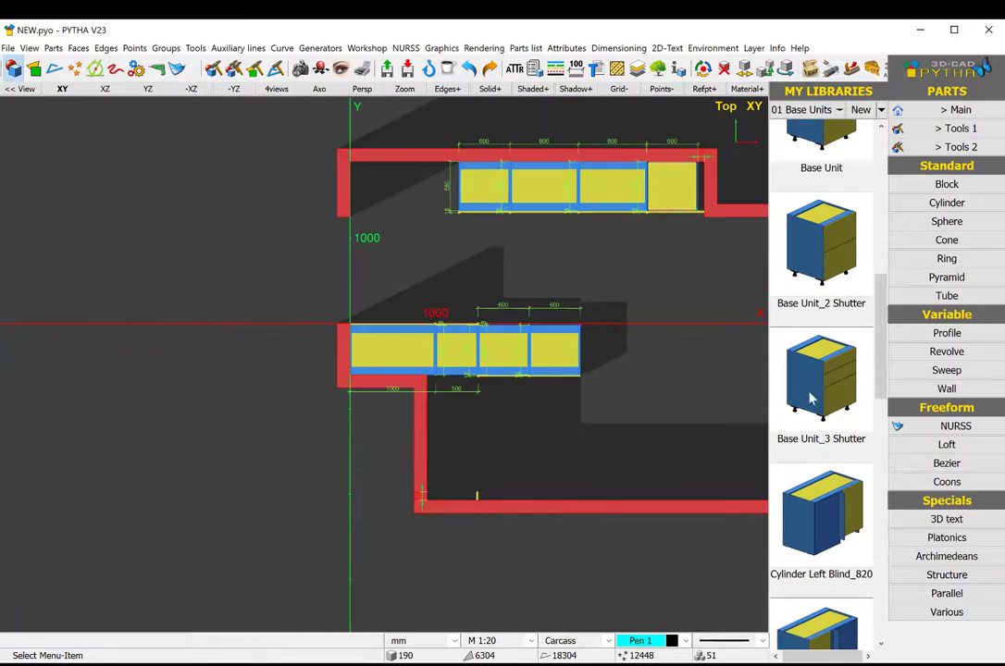
# Place a 1000 mm Base Unit_3 Shutter against the lower-left wall, rotated to run along it
pyautogui.moveTo(810, 397); pyautogui.dragTo(487, 549)
pyautogui.write('1000')
pyautogui.press('Return')
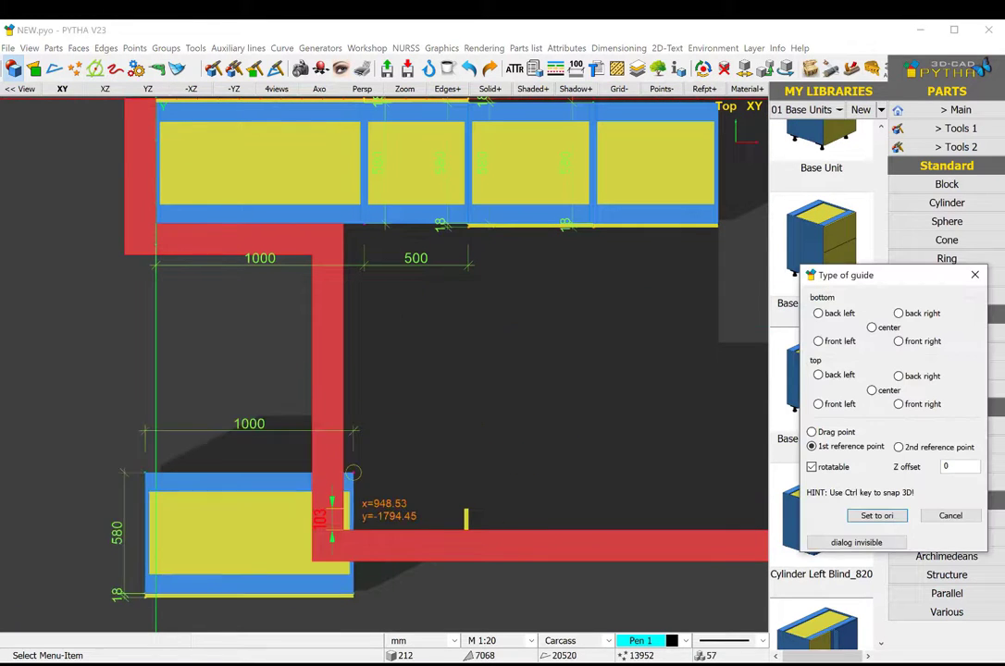
pyautogui.click(334, 507)
pyautogui.click(534, 329)
pyautogui.click(534, 329)
pyautogui.scroll(-5, 826, 483)
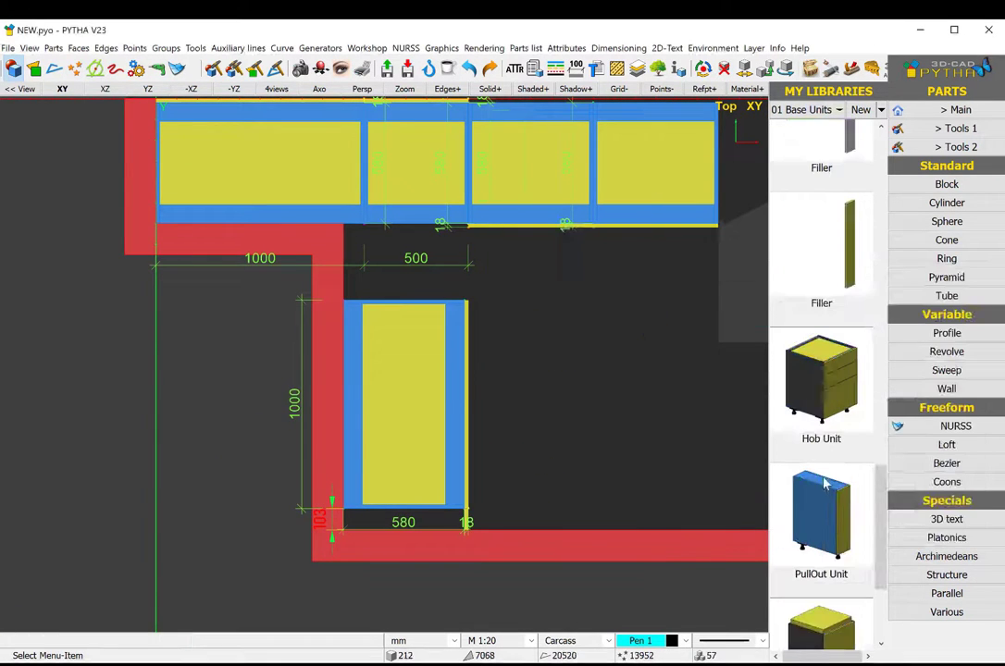
# Place a 300 mm PullOut Unit between the two cabinet runs
pyautogui.moveTo(826, 482); pyautogui.dragTo(504, 406)
pyautogui.write('300')
pyautogui.press('Return')
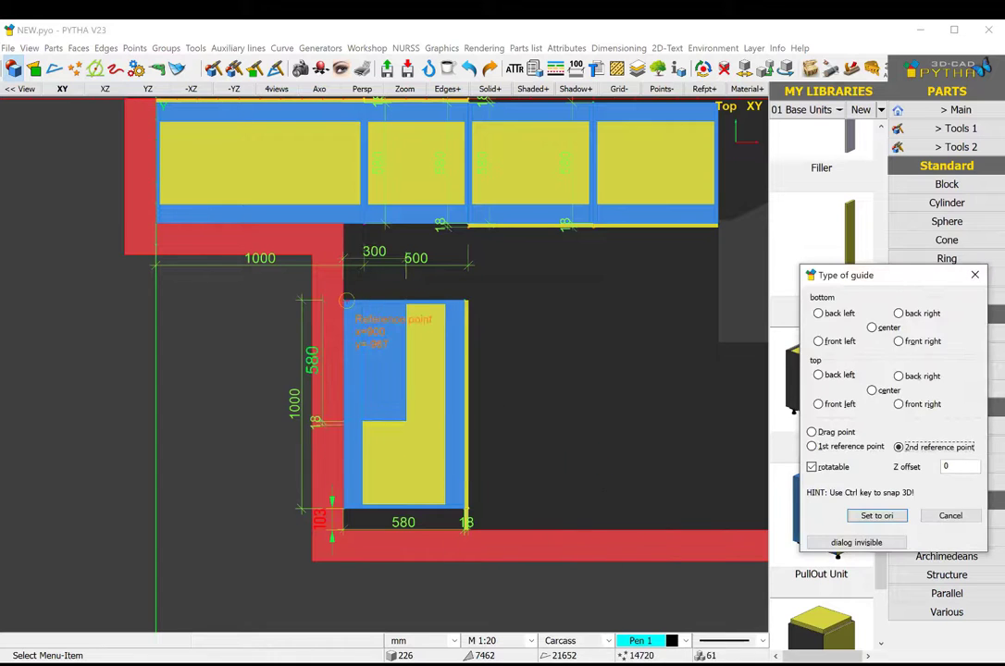
pyautogui.click(345, 301)
pyautogui.scroll(-3, 461, 215)
pyautogui.scroll(5, 461, 216)
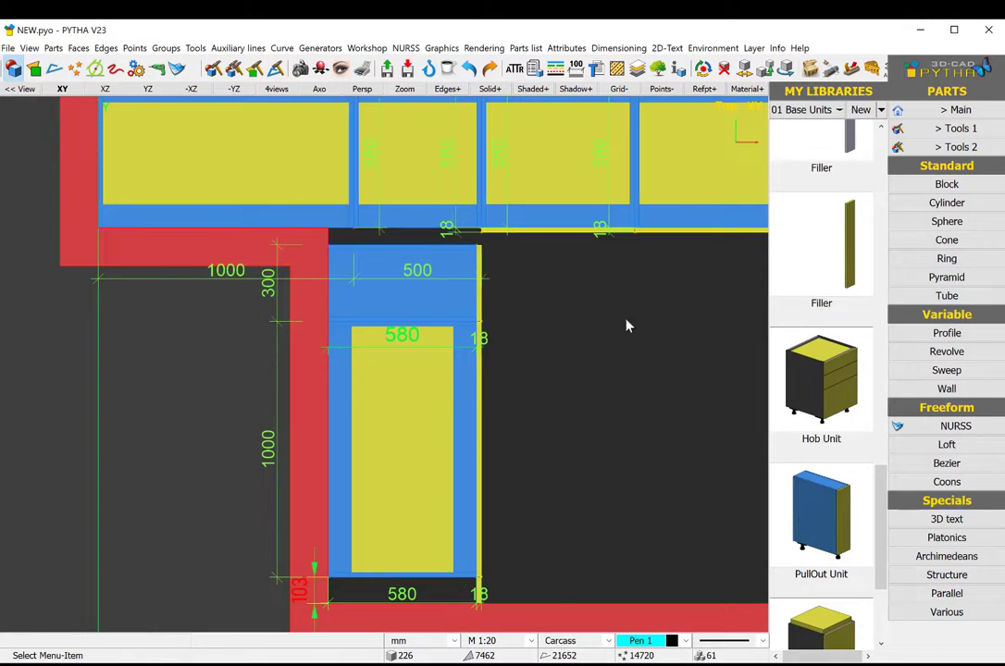
# Place a 03 Tall Units cabinet in the bottom-right corner and start a WorkTop part (600 × 40, 820 base)
pyautogui.scroll(-3, 626, 326)
pyautogui.click(838, 109)
pyautogui.click(813, 142)
pyautogui.click(838, 109)
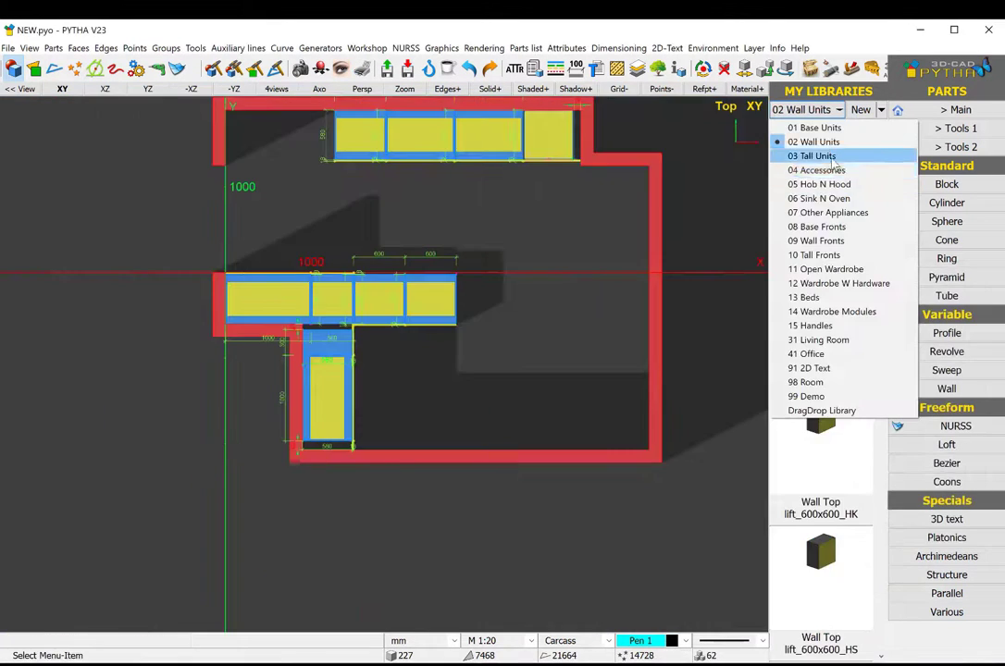
pyautogui.click(812, 156)
pyautogui.moveTo(821, 504); pyautogui.dragTo(601, 359)
pyautogui.click(601, 363)
pyautogui.scroll(-2, 504, 274)
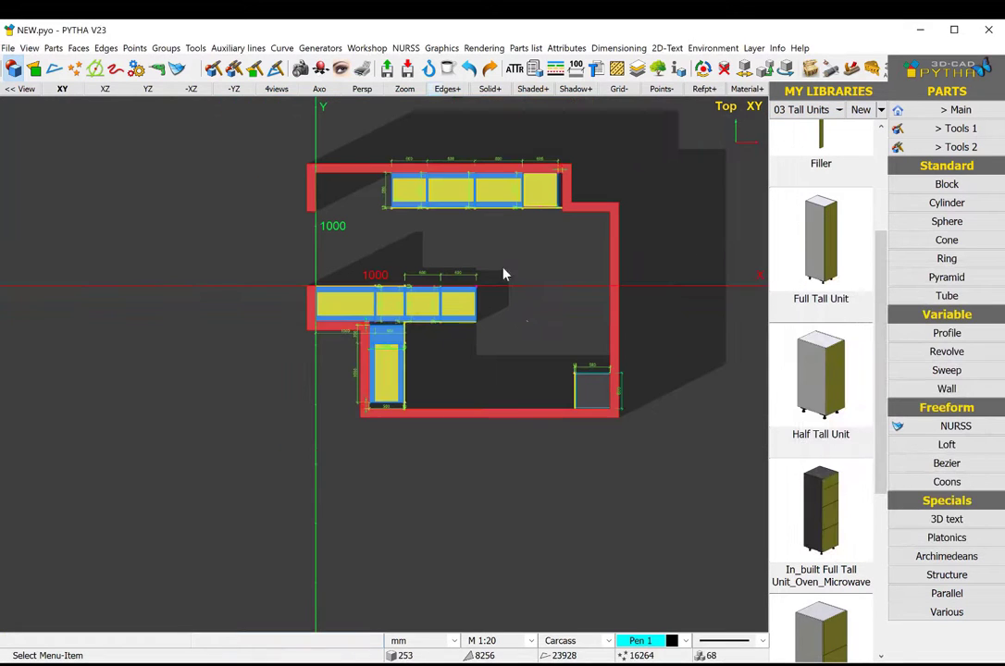
pyautogui.click(945, 389)
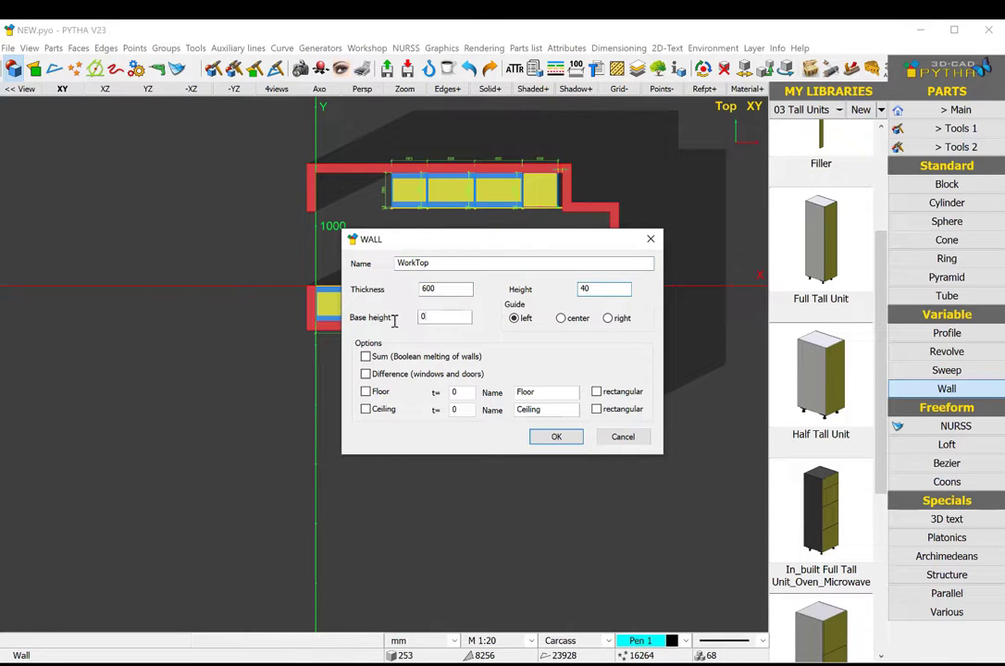
# Trace the 820 mm WorkTop over the upper cabinet row and the L-shaped left run
pyautogui.click(558, 437)
pyautogui.scroll(3, 476, 327)
pyautogui.scroll(2, 469, 309)
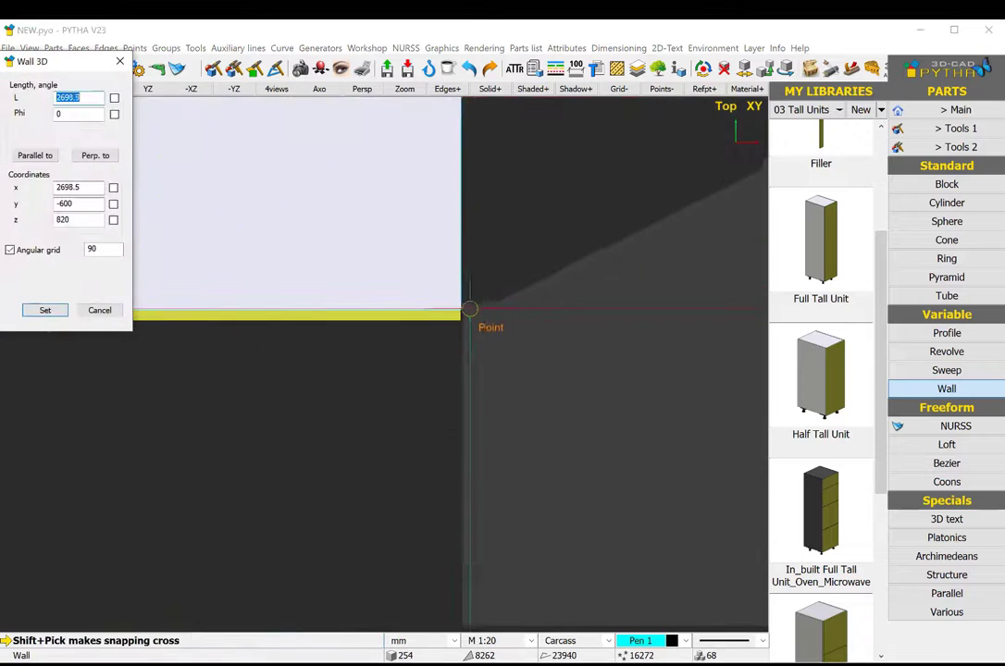
pyautogui.press('Return')
pyautogui.scroll(-3, 465, 310)
pyautogui.click(269, 347)
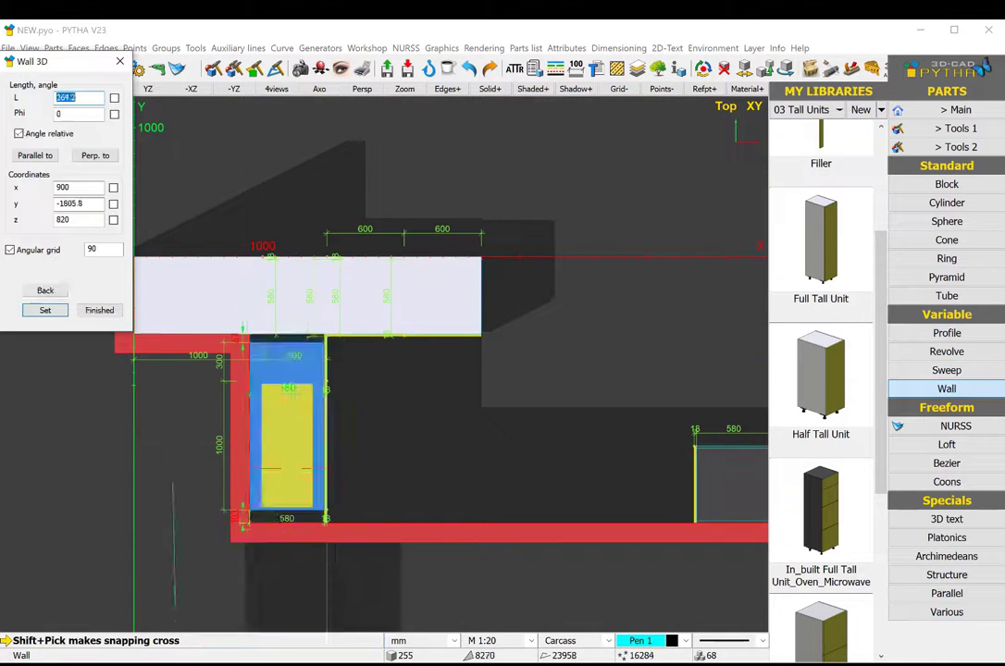
pyautogui.press('Return')
pyautogui.scroll(3, 455, 279)
pyautogui.click(445, 271)
pyautogui.scroll(3, 445, 271)
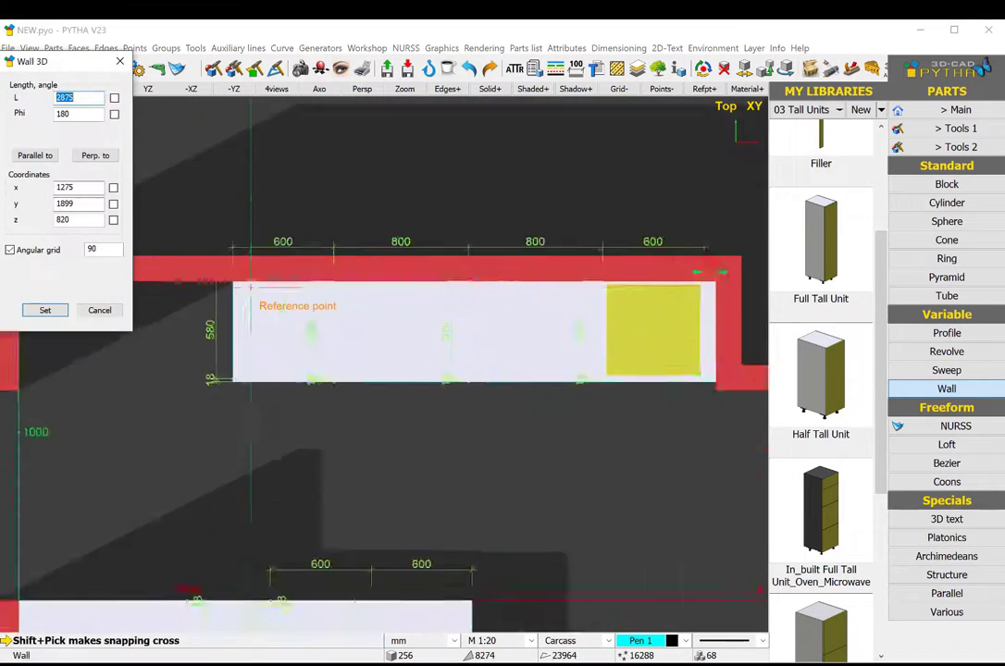
pyautogui.press('Return')
pyautogui.press('Return')
pyautogui.scroll(-5, 395, 256)
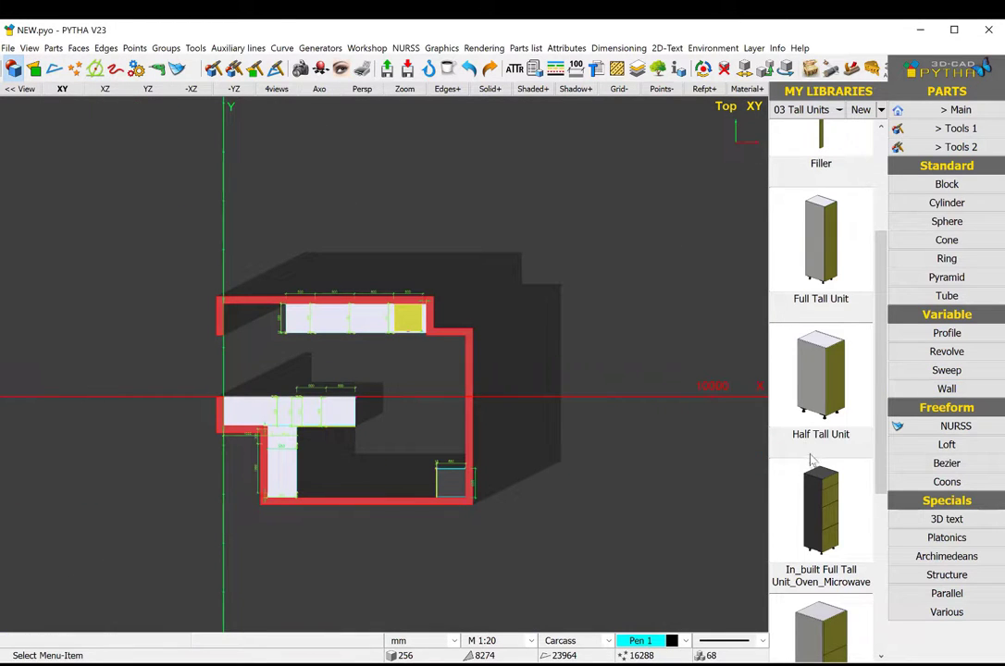
pyautogui.scroll(-3, 810, 460)
pyautogui.click(803, 109)
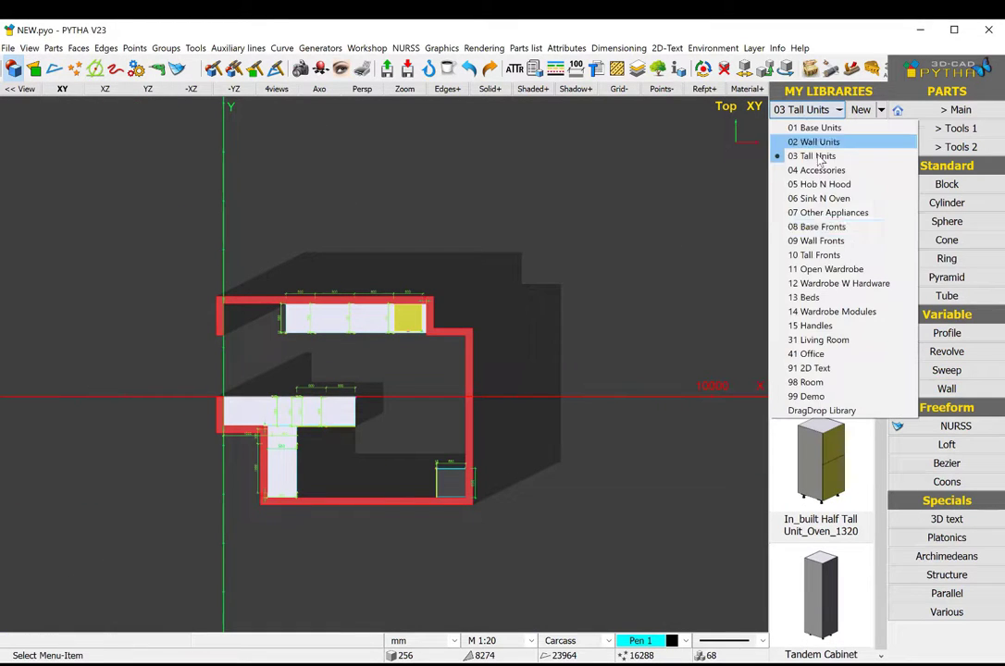
# Drag a tall fridge from Other Appliances onto the right wall
pyautogui.click(847, 215)
pyautogui.scroll(-3, 829, 417)
pyautogui.scroll(-3, 830, 417)
pyautogui.moveTo(820, 389); pyautogui.dragTo(481, 354)
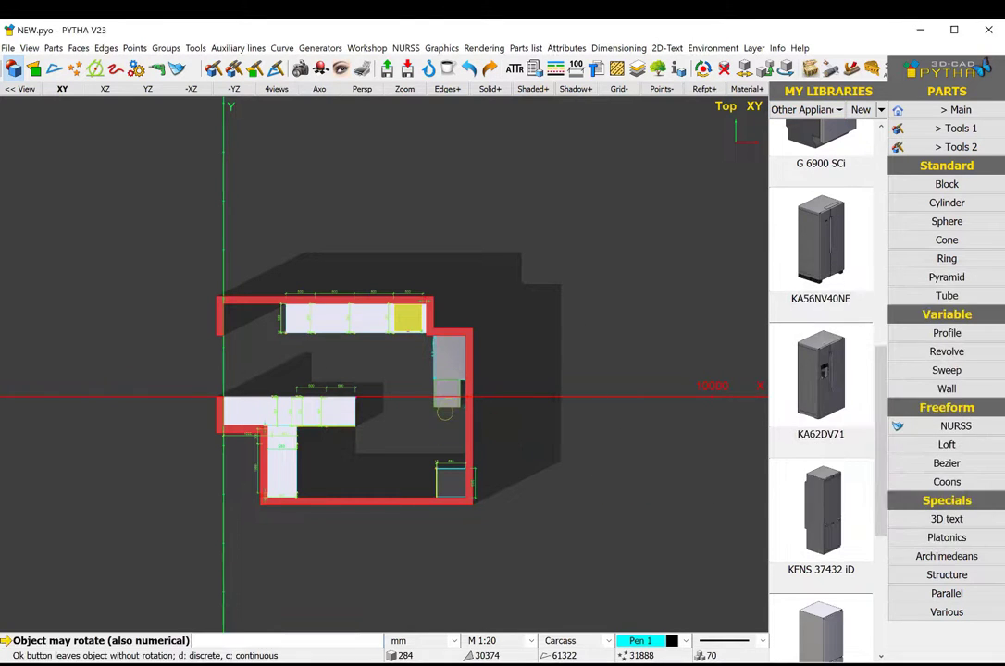
# Add a 900 mm wide element from the 98 Room library against the right wall
pyautogui.click(814, 110)
pyautogui.click(808, 377)
pyautogui.scroll(-3, 847, 306)
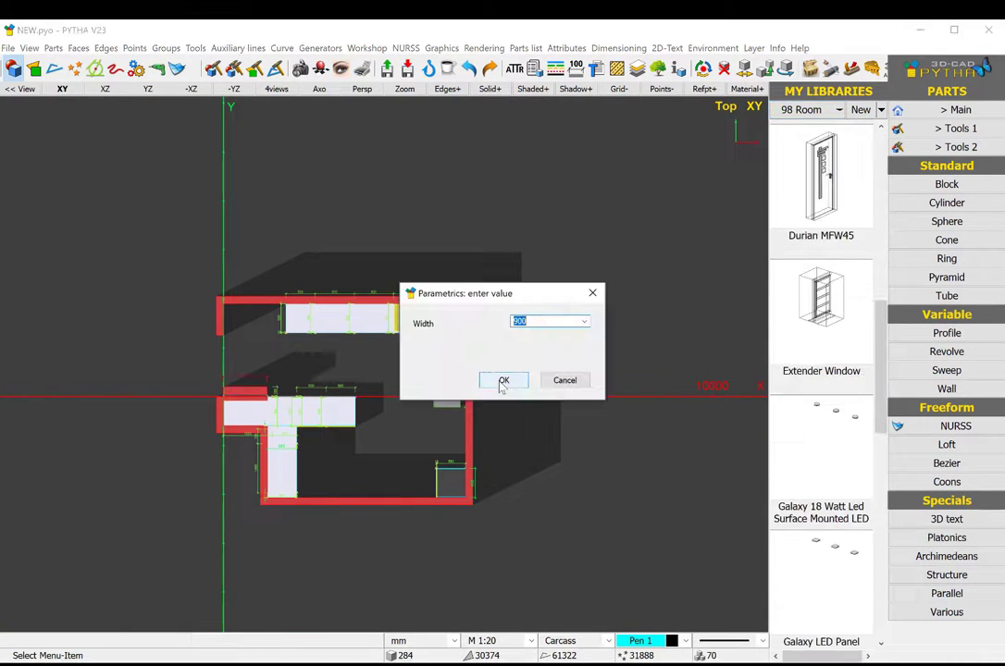
pyautogui.click(502, 382)
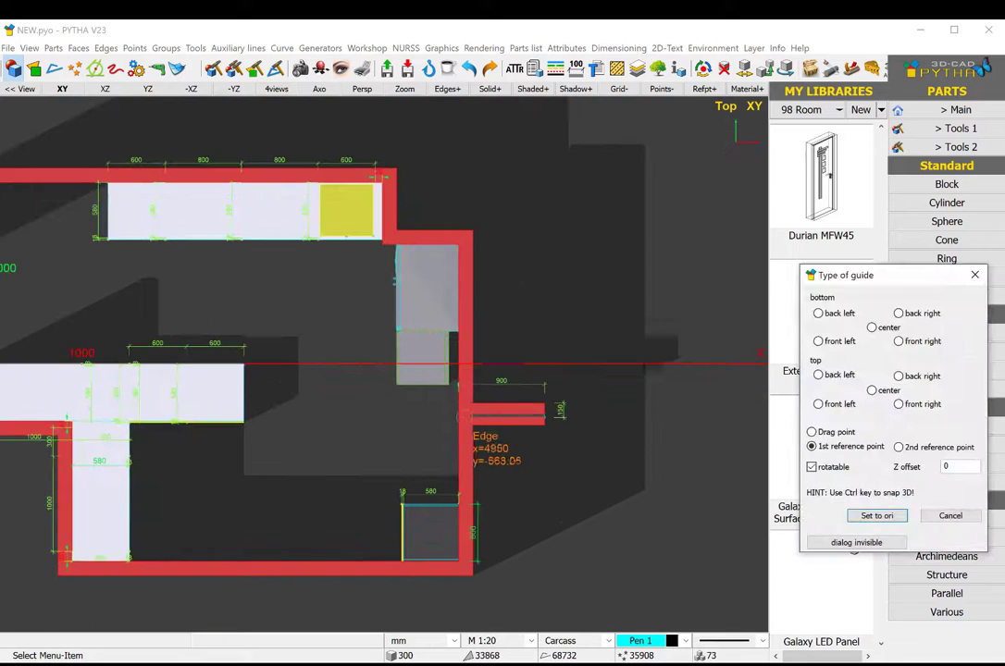
pyautogui.click(460, 440)
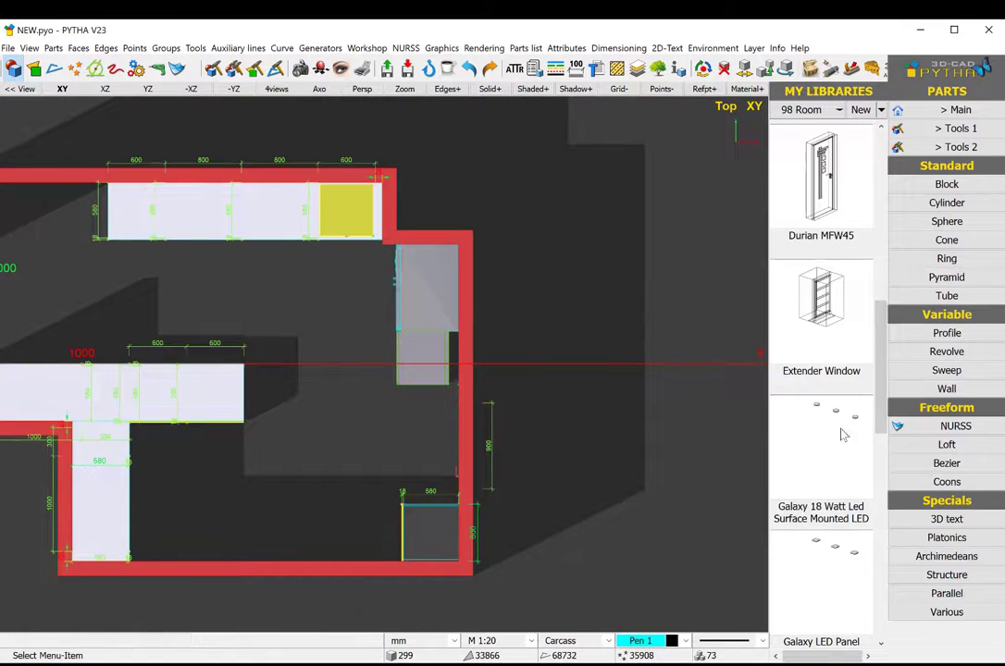
# Insert a wide sliding window into the front wall and view the room in Axo
pyautogui.click(465, 499)
pyautogui.write('18')
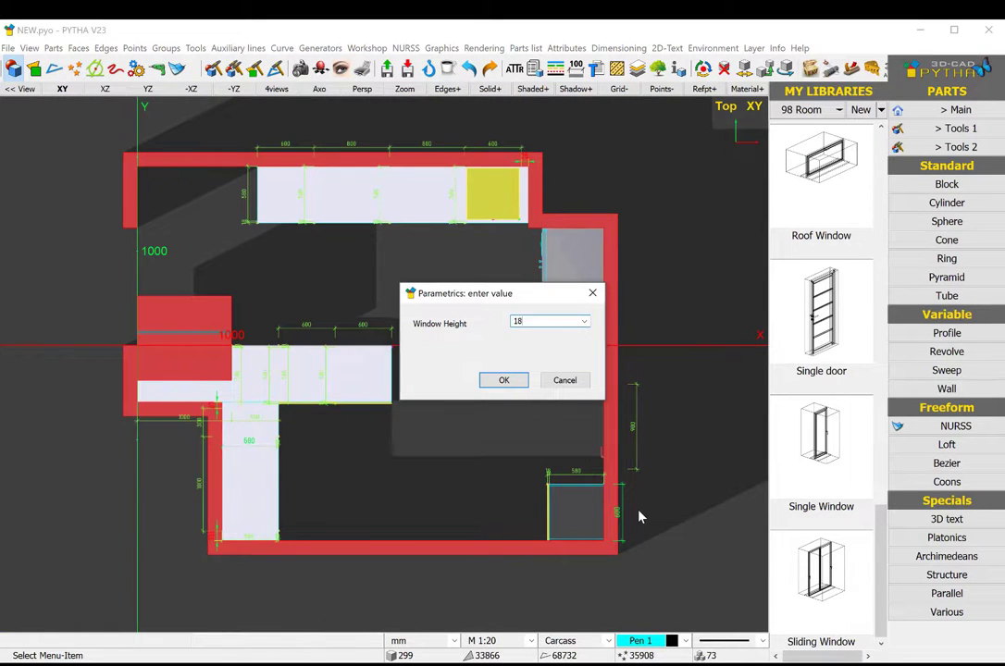
pyautogui.press('Return')
pyautogui.press('Return')
pyautogui.write('1')
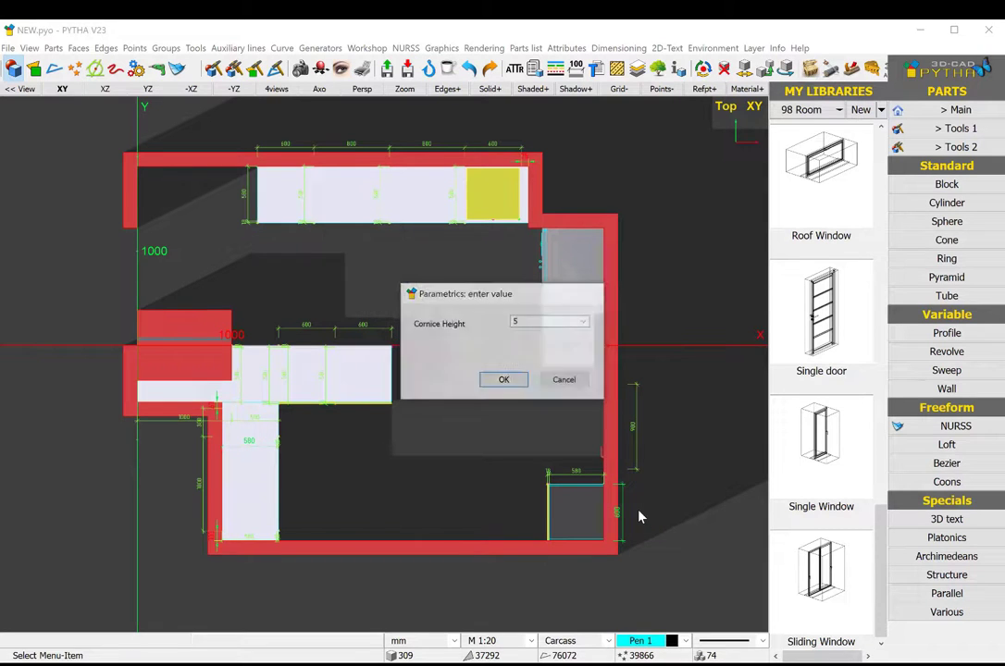
pyautogui.press('Return')
pyautogui.press('Return')
pyautogui.press('Return')
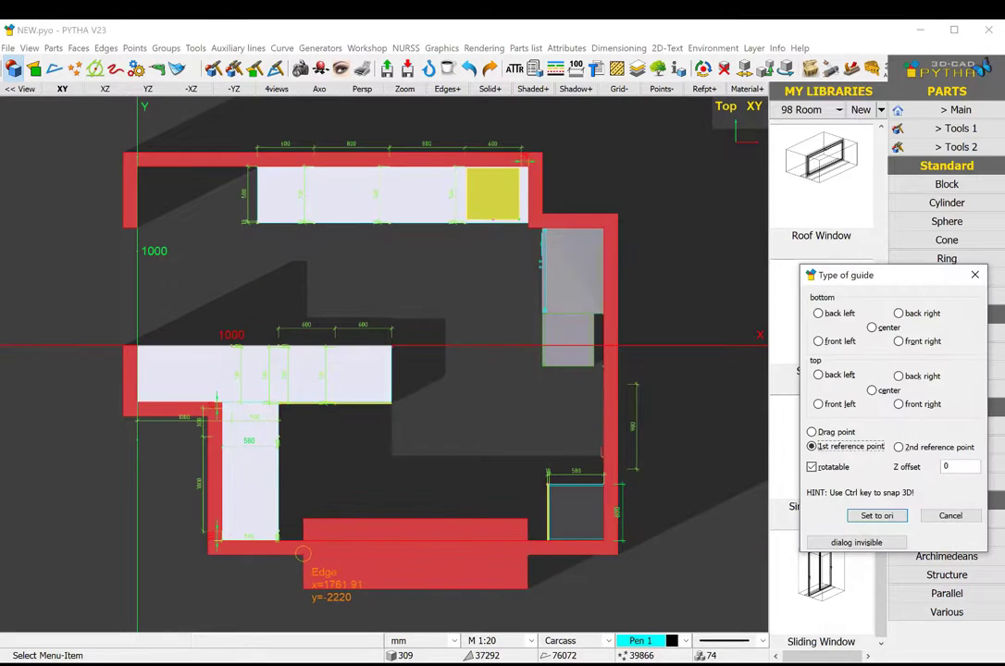
pyautogui.click(380, 552)
pyautogui.click(526, 558)
pyautogui.click(320, 89)
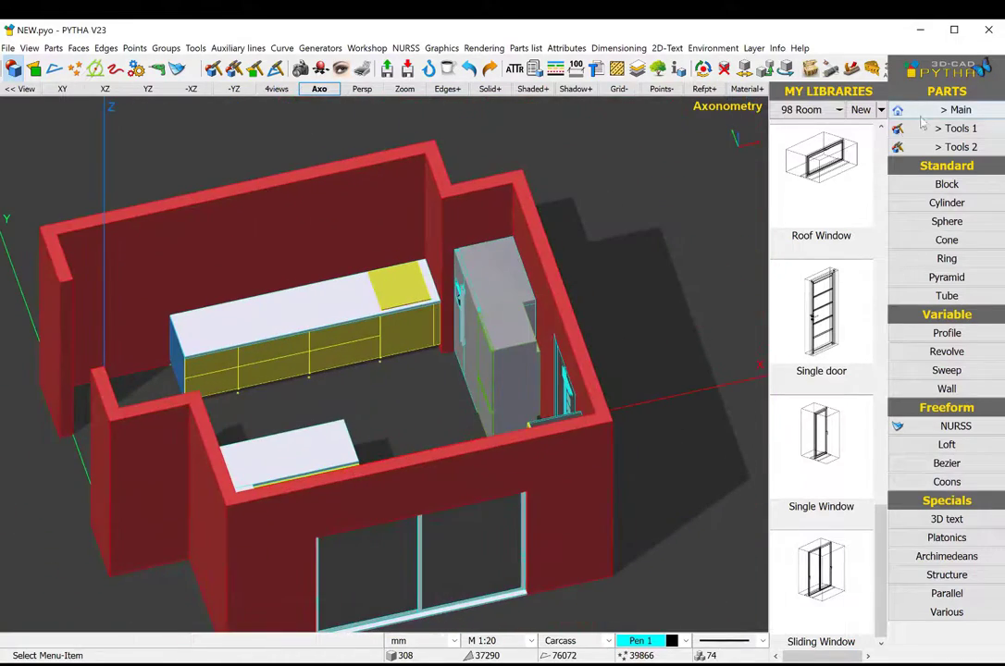
# Replace the counter placeholder with the sink model and cut it into the worktop
pyautogui.click(955, 127)
pyautogui.click(946, 386)
pyautogui.scroll(5, 489, 294)
pyautogui.press('Return')
pyautogui.moveTo(821, 213); pyautogui.dragTo(139, 231)
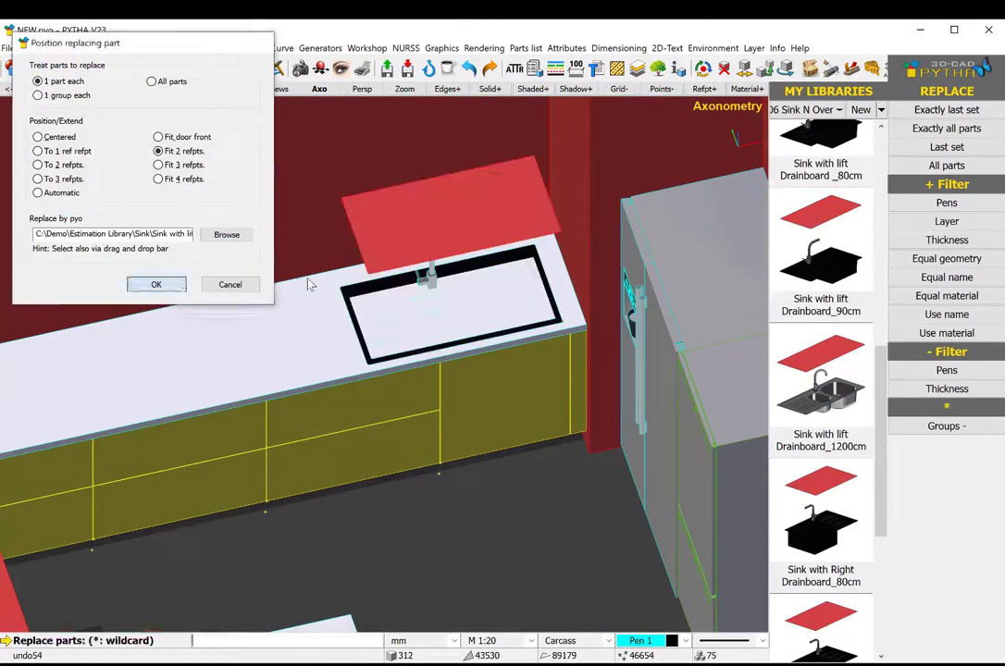
pyautogui.click(154, 281)
pyautogui.click(942, 518)
pyautogui.click(946, 184)
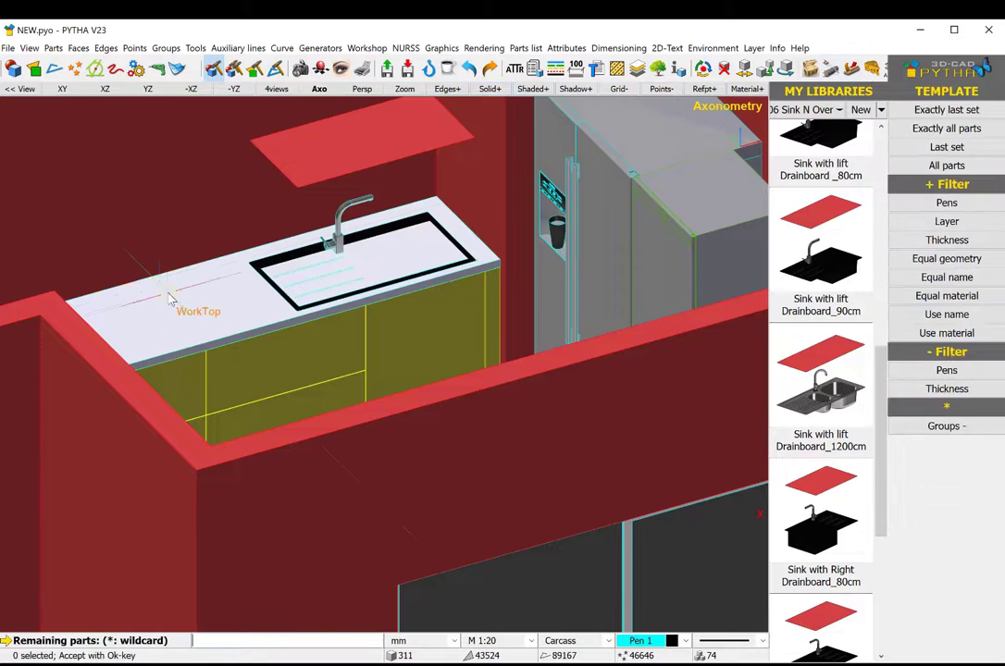
pyautogui.rightClick(320, 163)
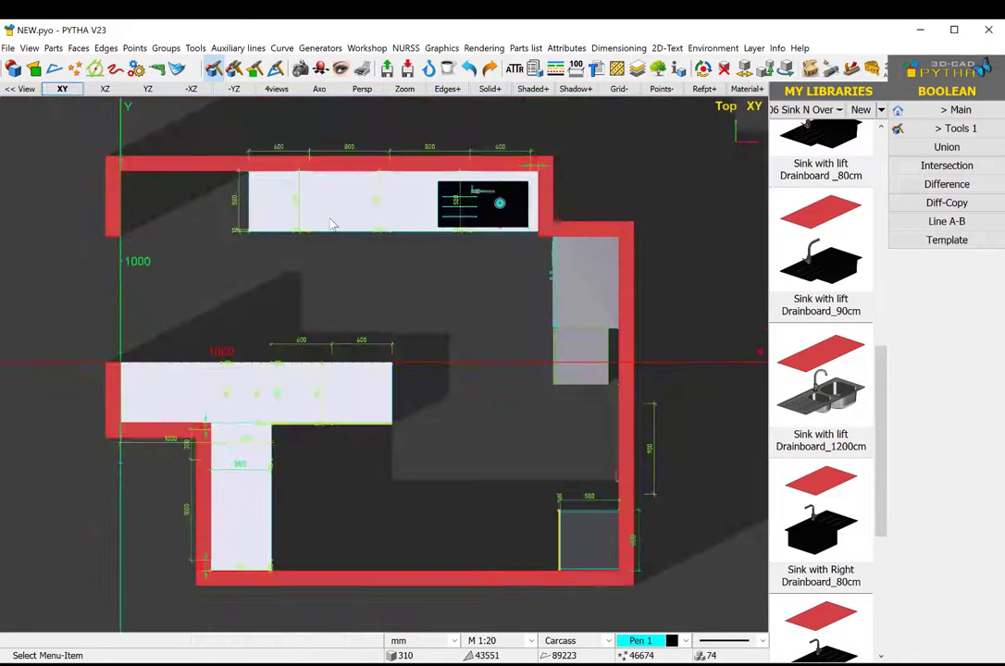
# Pick a dummy base-cabinet front in 3D for replacement from the Base Fronts library
pyautogui.click(806, 113)
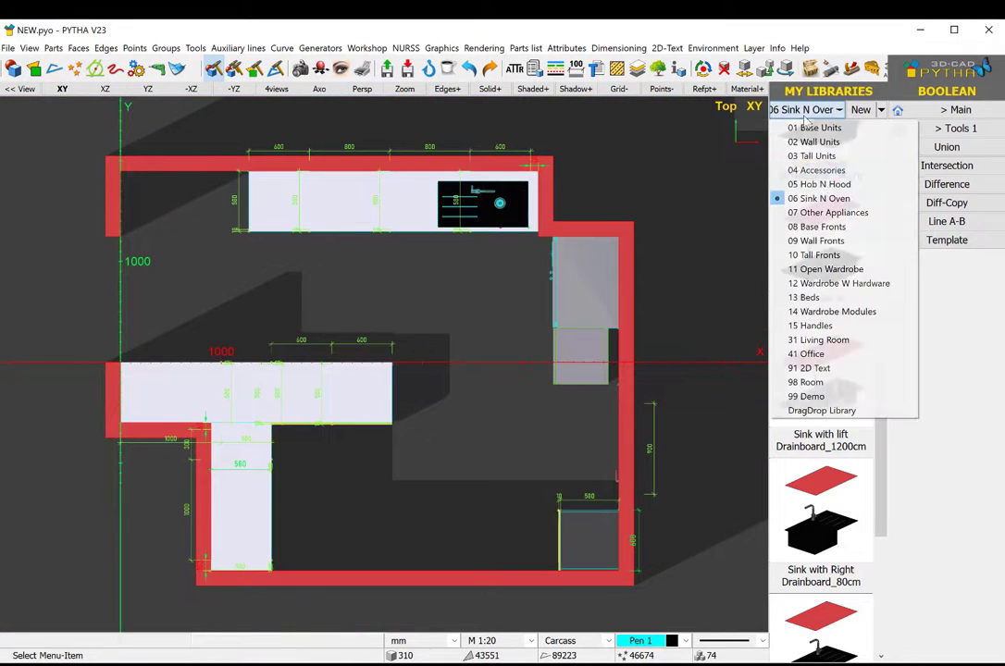
pyautogui.click(818, 198)
pyautogui.click(448, 68)
pyautogui.click(319, 88)
pyautogui.scroll(5, 438, 339)
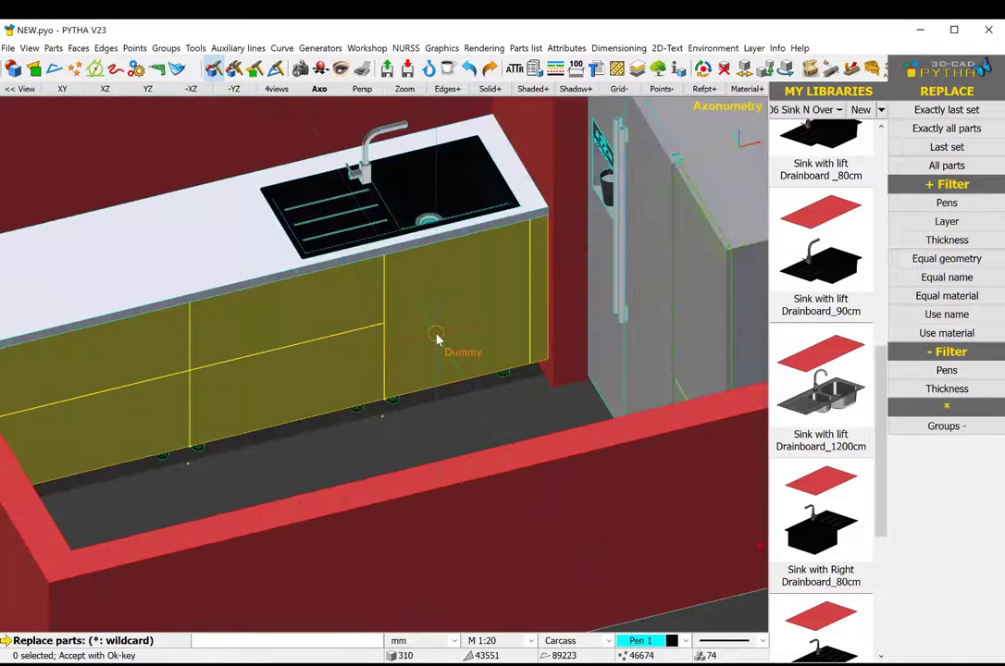
pyautogui.click(438, 338)
pyautogui.click(807, 109)
pyautogui.click(828, 231)
# Replace the dummy base fronts with red drawer and shutter fronts from 08 Base Fronts
pyautogui.scroll(-2, 842, 252)
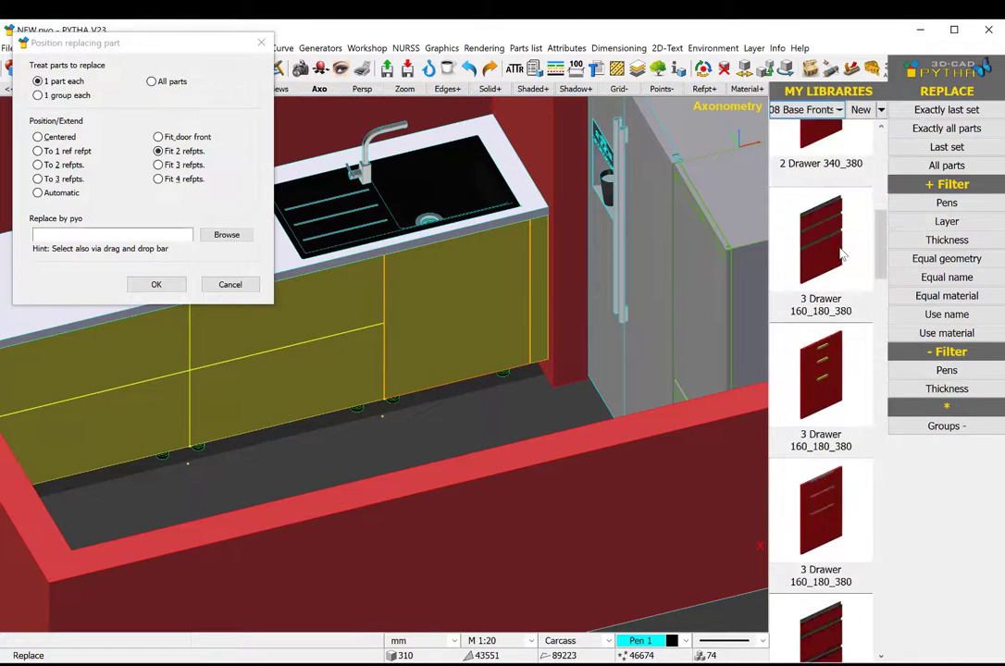
pyautogui.scroll(-3, 841, 252)
pyautogui.scroll(-3, 840, 259)
pyautogui.scroll(-3, 839, 259)
pyautogui.scroll(-2, 835, 543)
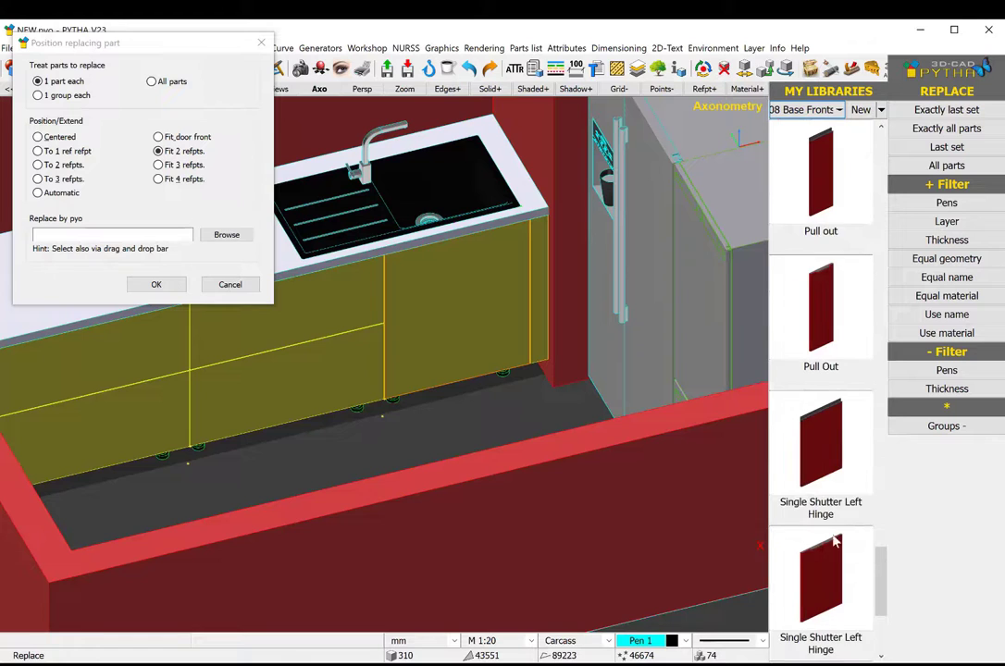
pyautogui.click(823, 491)
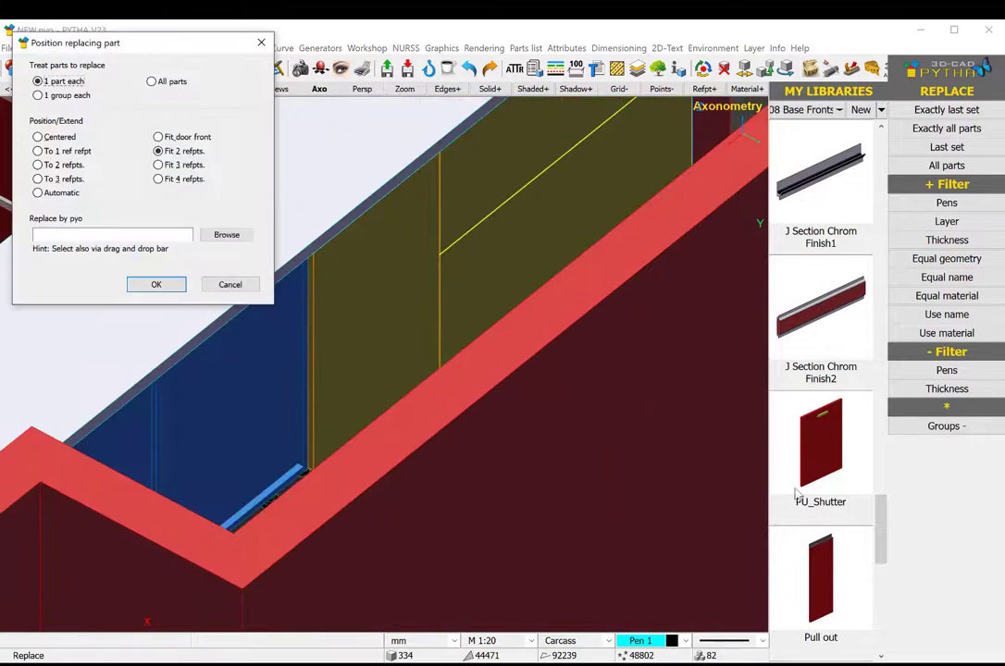
pyautogui.scroll(10, 839, 253)
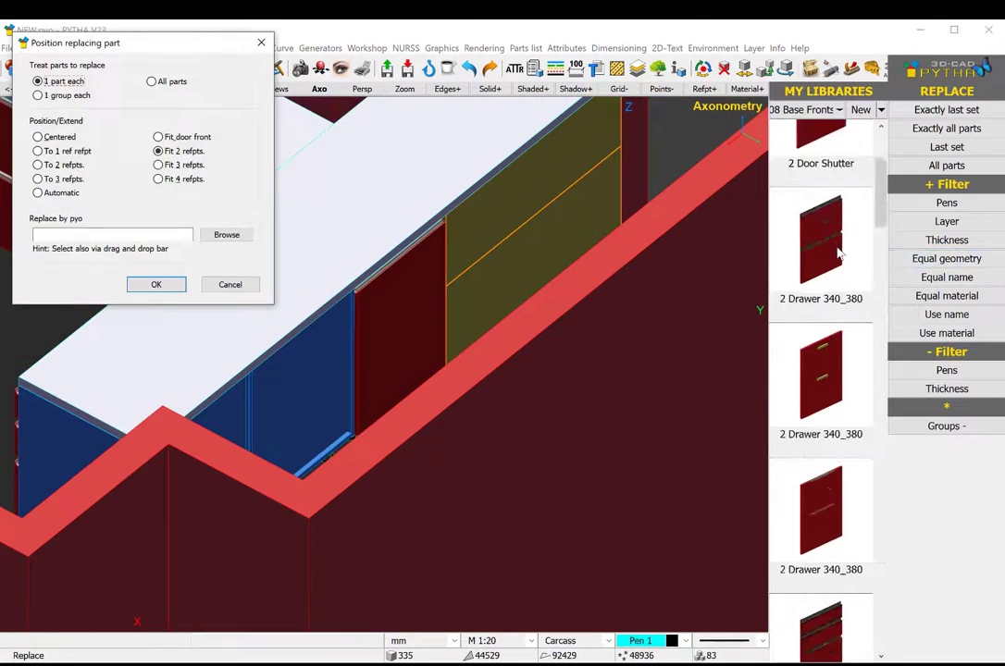
pyautogui.click(156, 284)
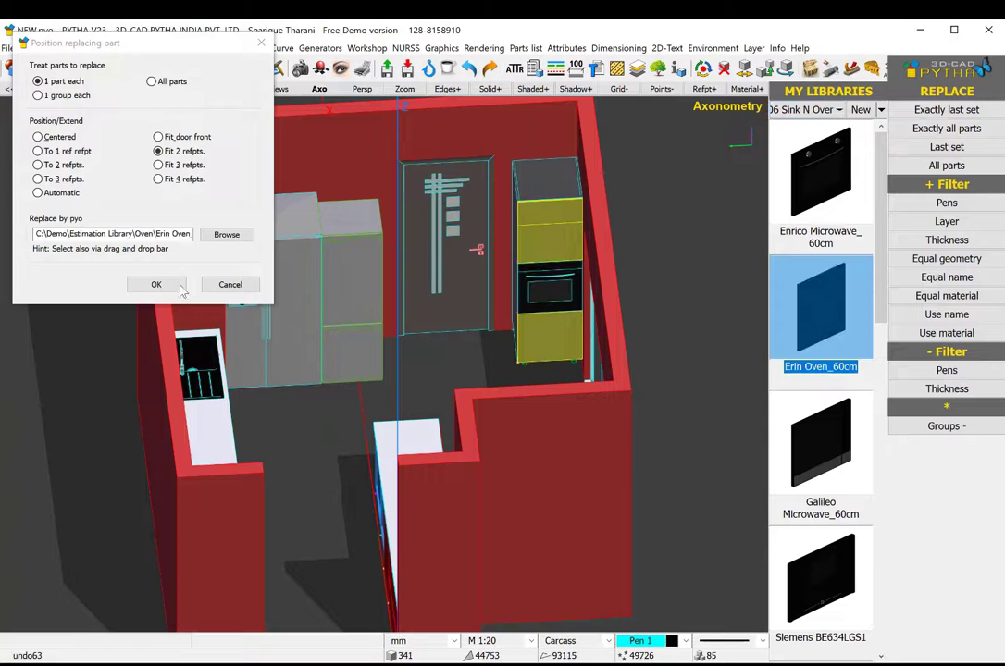
# Fit the Erin Oven_60cm and Enrico Microwave_60cm into the tall unit
pyautogui.click(179, 287)
pyautogui.click(785, 205)
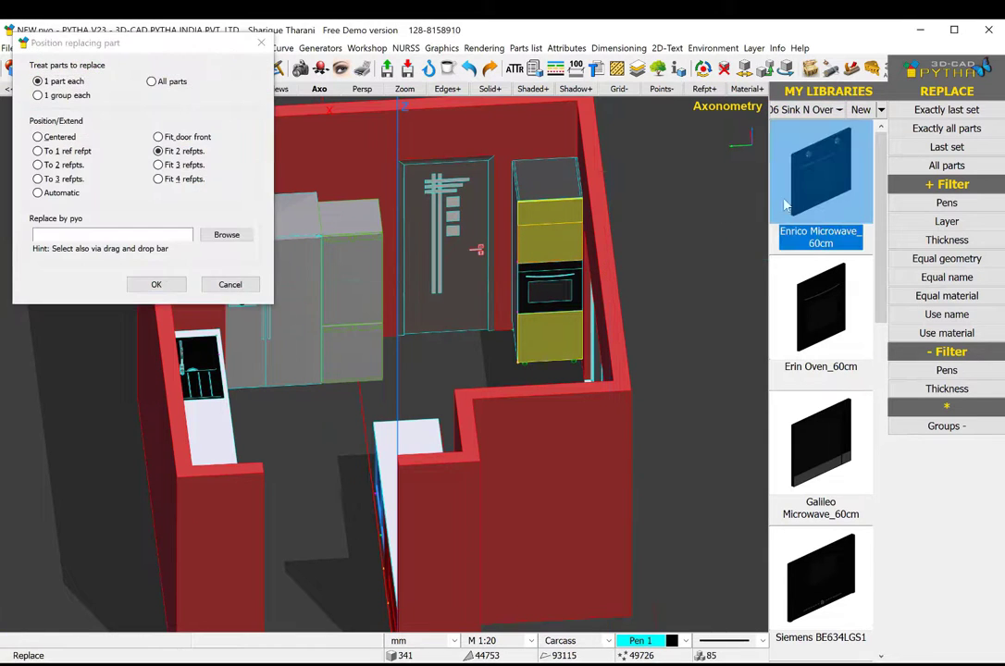
pyautogui.click(176, 289)
# In top plan view, place a default-size wall unit above the counter
pyautogui.click(62, 88)
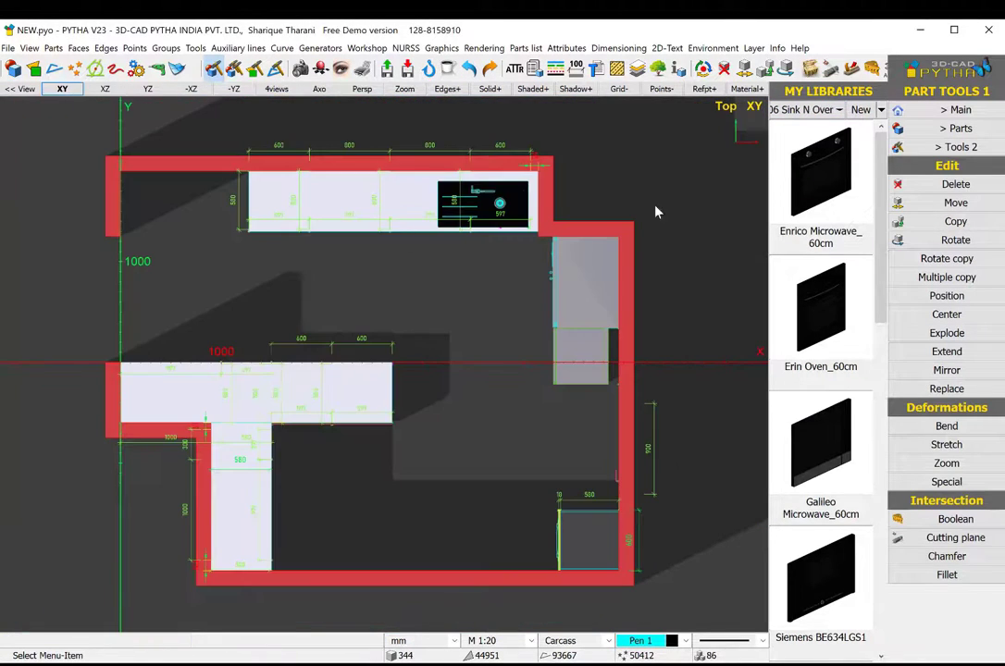
pyautogui.click(820, 282)
pyautogui.press('Return')
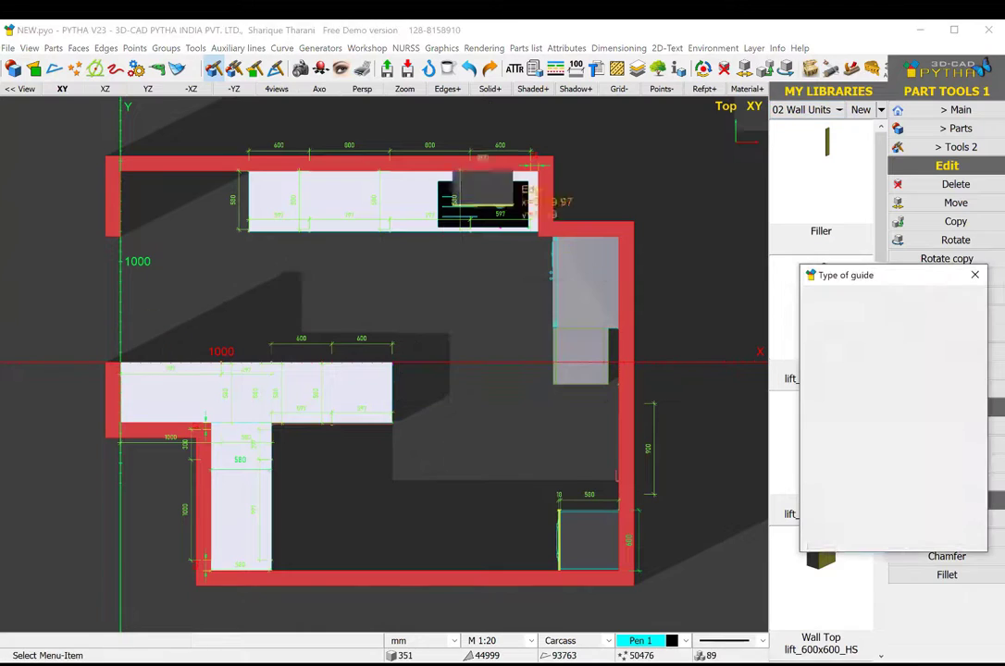
pyautogui.scroll(3, 440, 312)
pyautogui.scroll(2, 440, 312)
pyautogui.scroll(2, 441, 312)
pyautogui.scroll(-1, 440, 312)
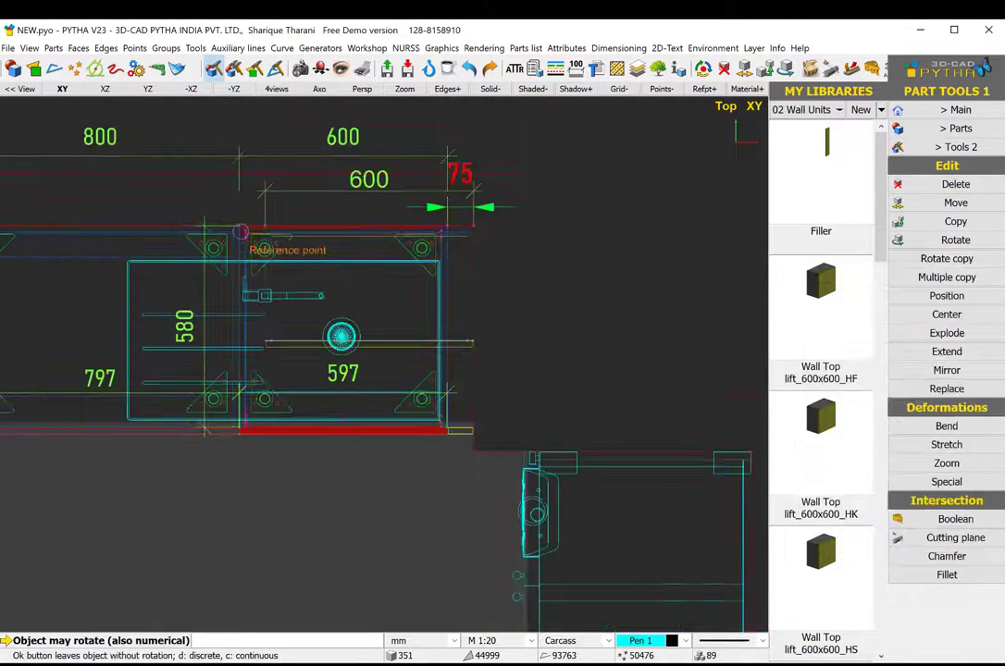
pyautogui.click(238, 227)
pyautogui.press('Return')
# Connect the next wall unit to its reference point and accept the guide
pyautogui.scroll(3, 239, 226)
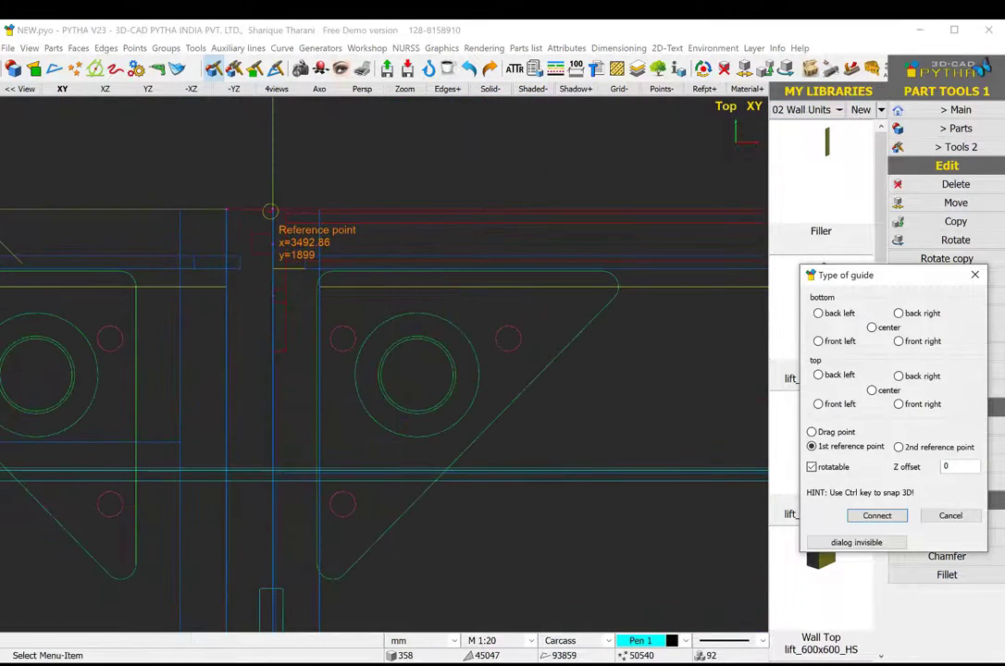
pyautogui.scroll(-3, 269, 211)
pyautogui.scroll(-2, 240, 210)
pyautogui.click(213, 208)
pyautogui.press('Return')
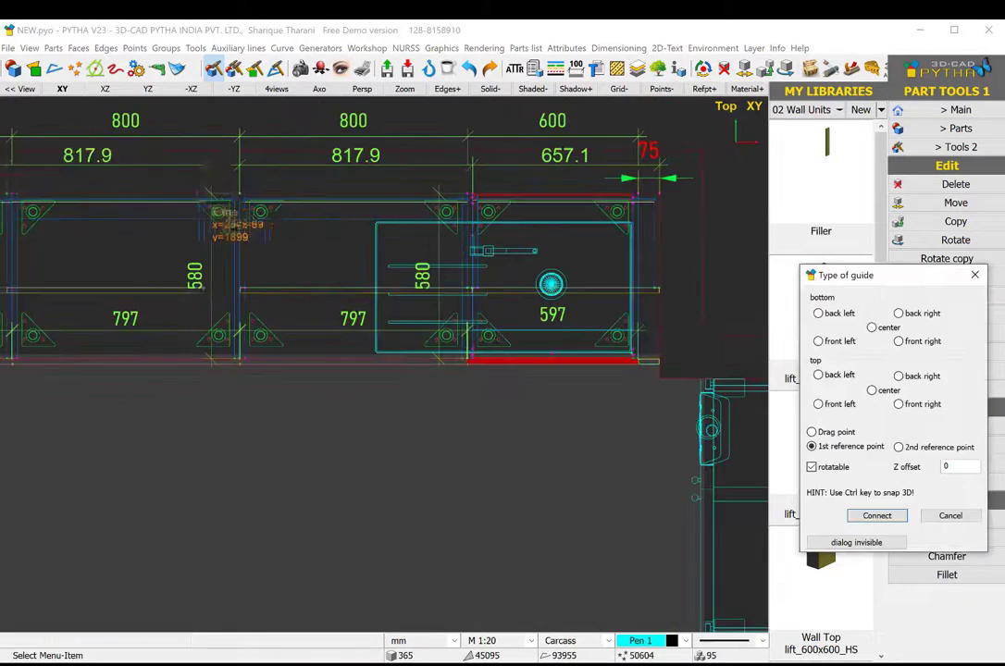
pyautogui.press('Return')
# Place the last wall unit at the first reference point unrotated, then view in Axo
pyautogui.scroll(3, 186, 206)
pyautogui.click(186, 206)
pyautogui.press('Return')
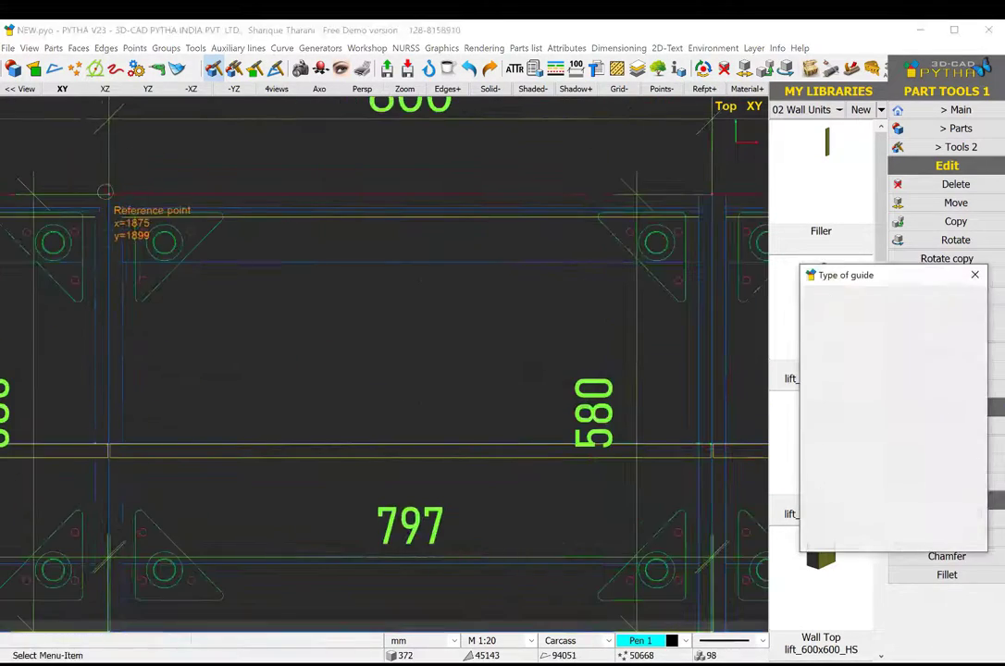
pyautogui.press('Return')
pyautogui.scroll(-2, 284, 186)
pyautogui.scroll(2, 164, 168)
pyautogui.press('Return')
pyautogui.press('Return')
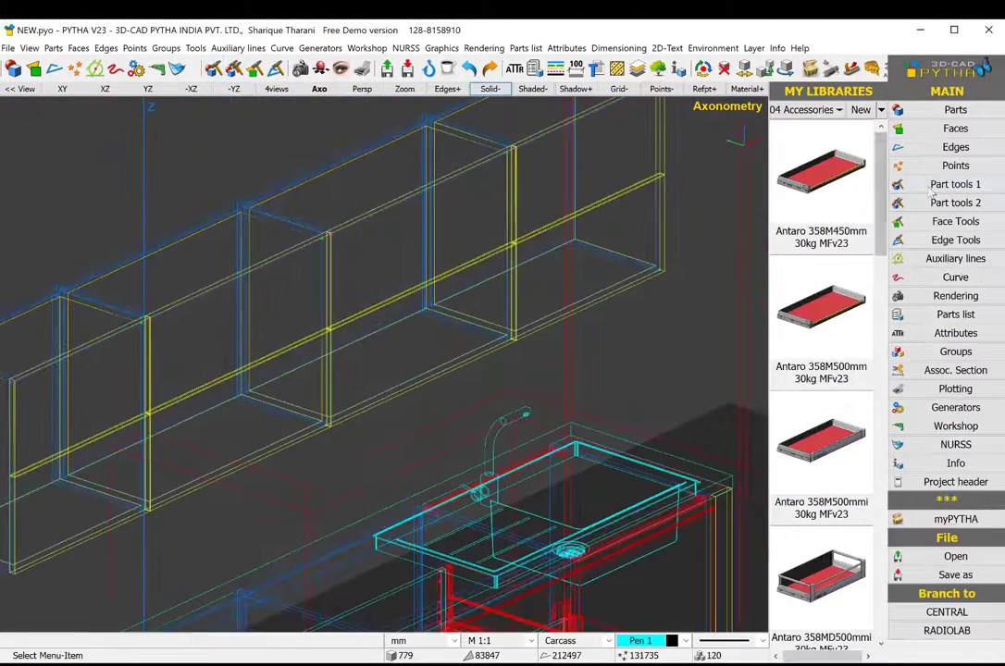
# Start Replace parts and select the wall units above the sink
pyautogui.click(944, 390)
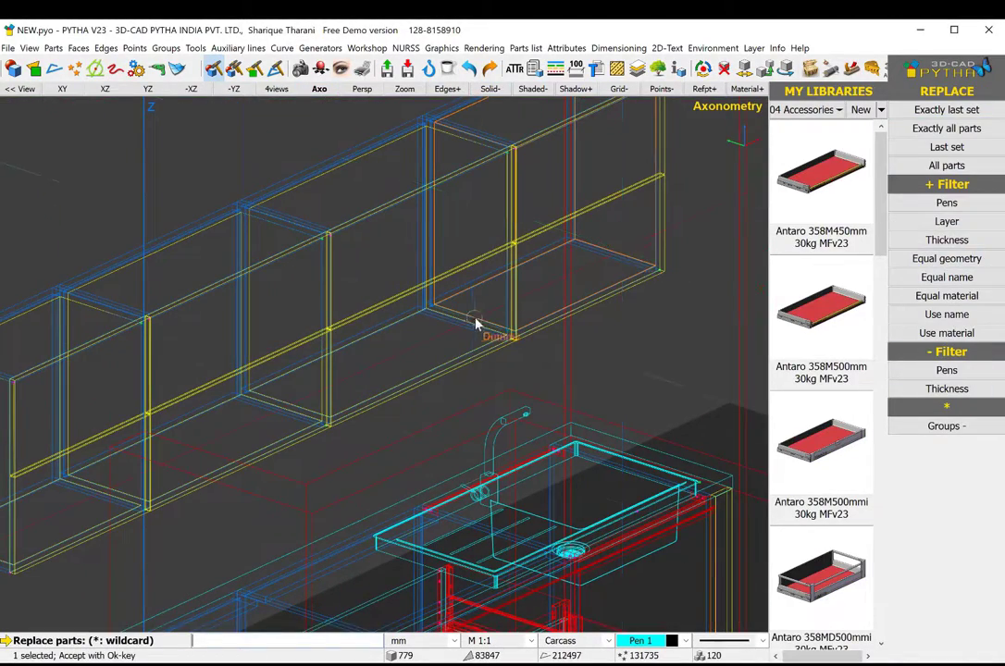
pyautogui.click(72, 482)
pyautogui.scroll(-2, 218, 400)
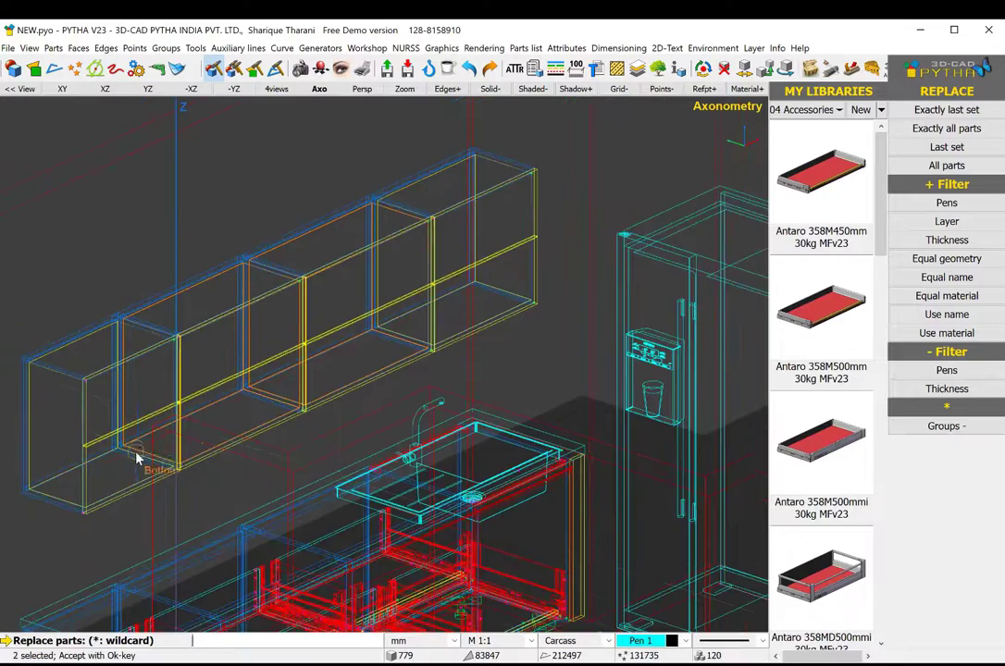
pyautogui.scroll(1, 136, 457)
pyautogui.press('Return')
# Replace them with AVENTOS HF from 04 Accessories using Fit 2 refpts
pyautogui.click(805, 109)
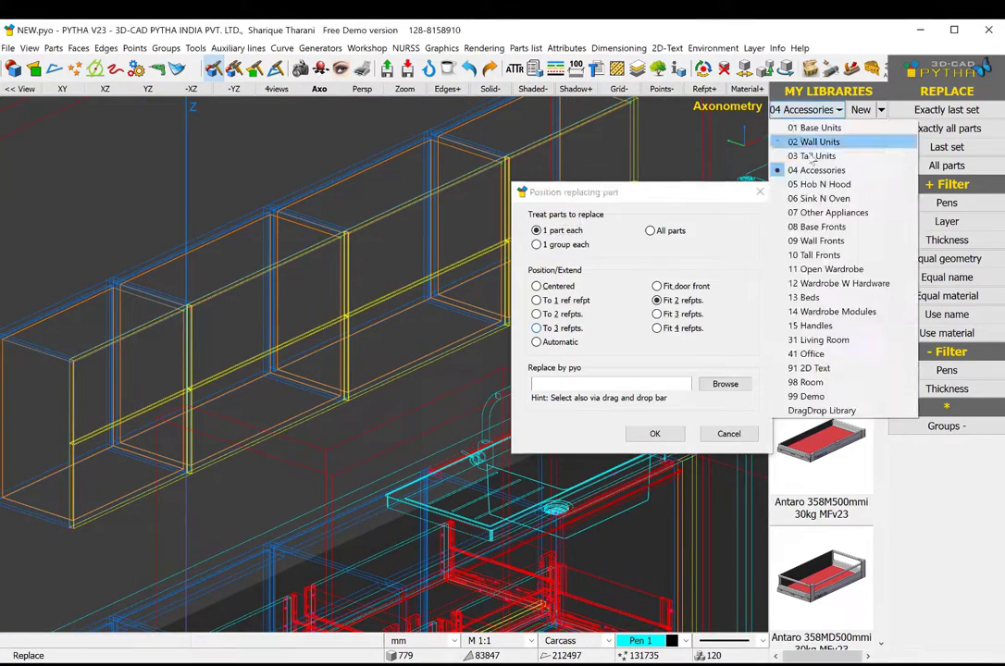
pyautogui.scroll(-2, 821, 370)
pyautogui.click(821, 444)
pyautogui.click(654, 433)
pyautogui.scroll(-3, 390, 238)
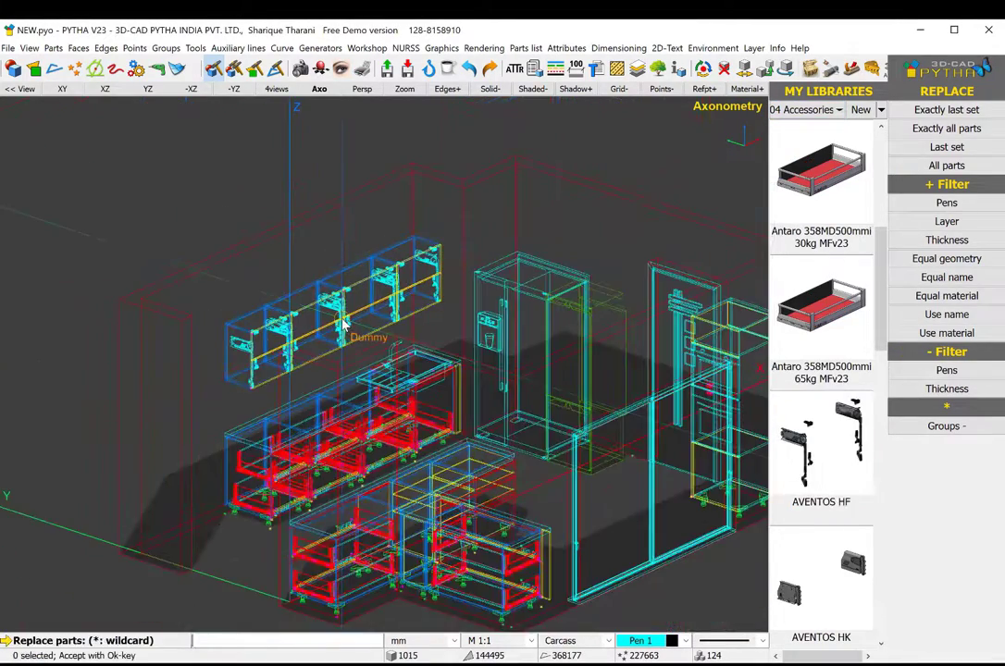
pyautogui.scroll(1, 391, 239)
pyautogui.press('Escape')
pyautogui.scroll(1, 390, 239)
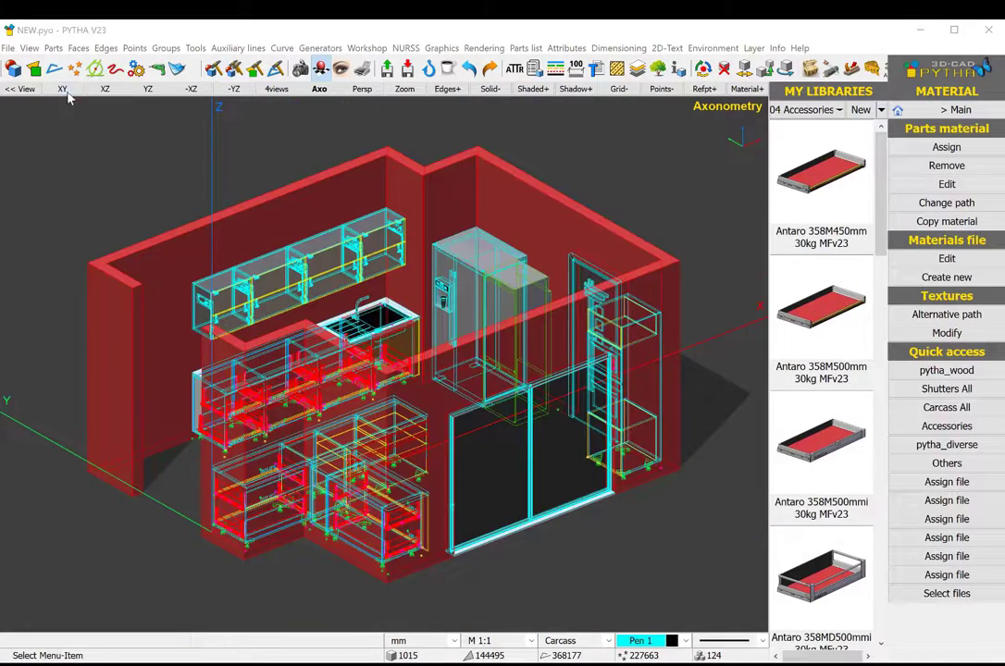
# Place a tall unit from 03 Tall Units in the top-left corner of the plan
pyautogui.click(62, 89)
pyautogui.click(807, 110)
pyautogui.click(814, 153)
pyautogui.scroll(-3, 820, 238)
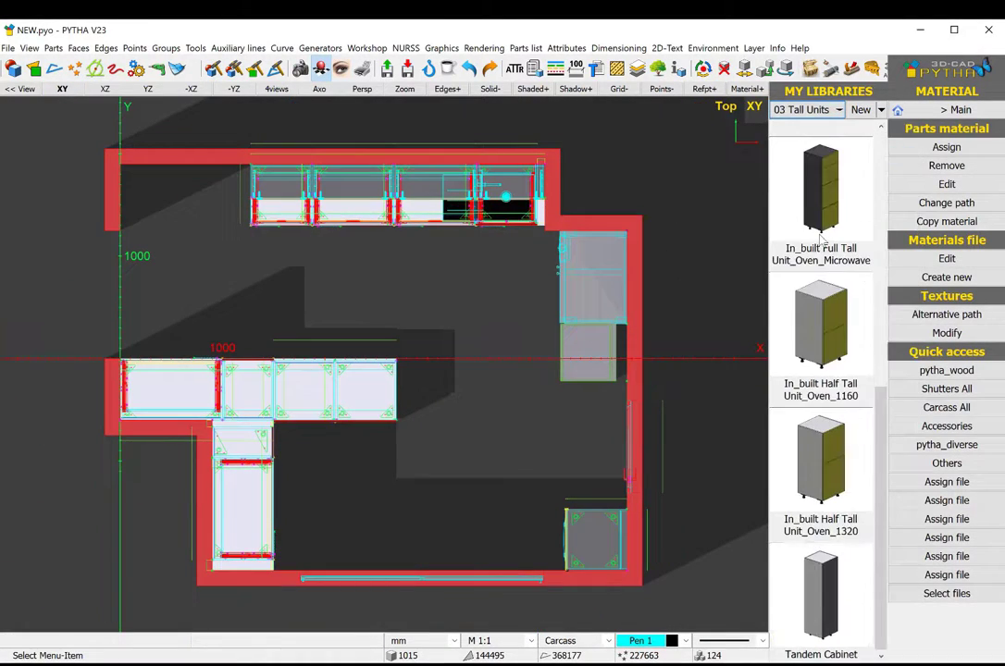
pyautogui.click(481, 448)
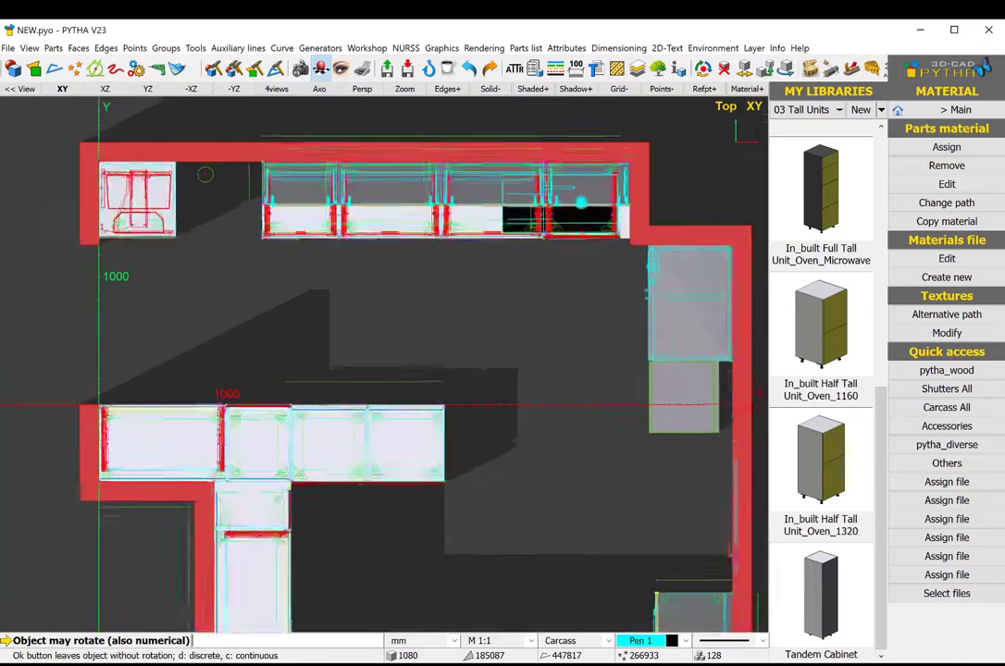
pyautogui.scroll(2, 483, 245)
pyautogui.scroll(3, 819, 277)
pyautogui.click(797, 254)
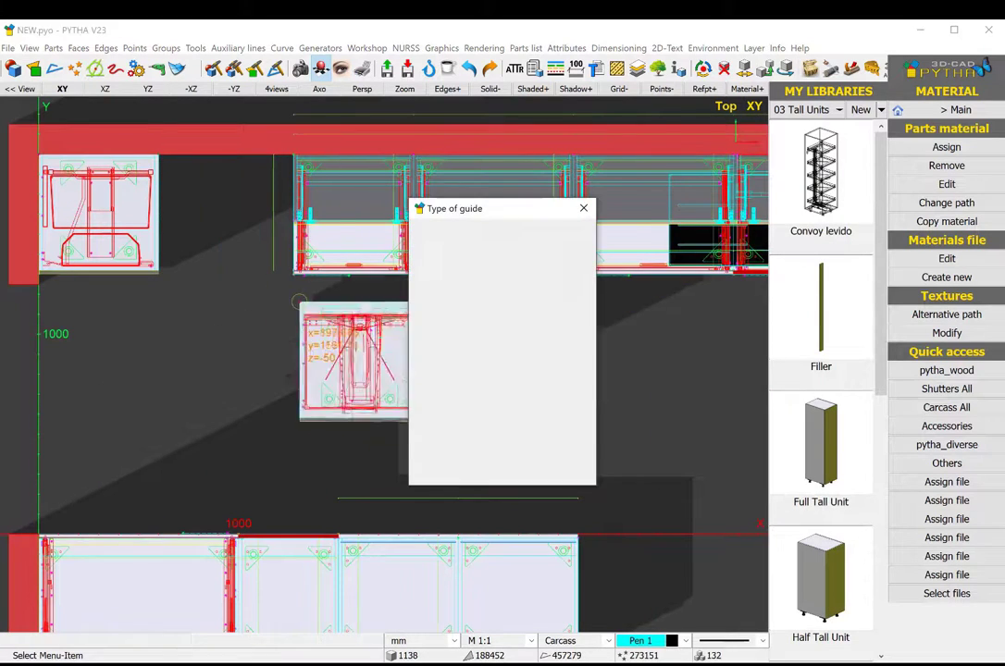
pyautogui.click(486, 449)
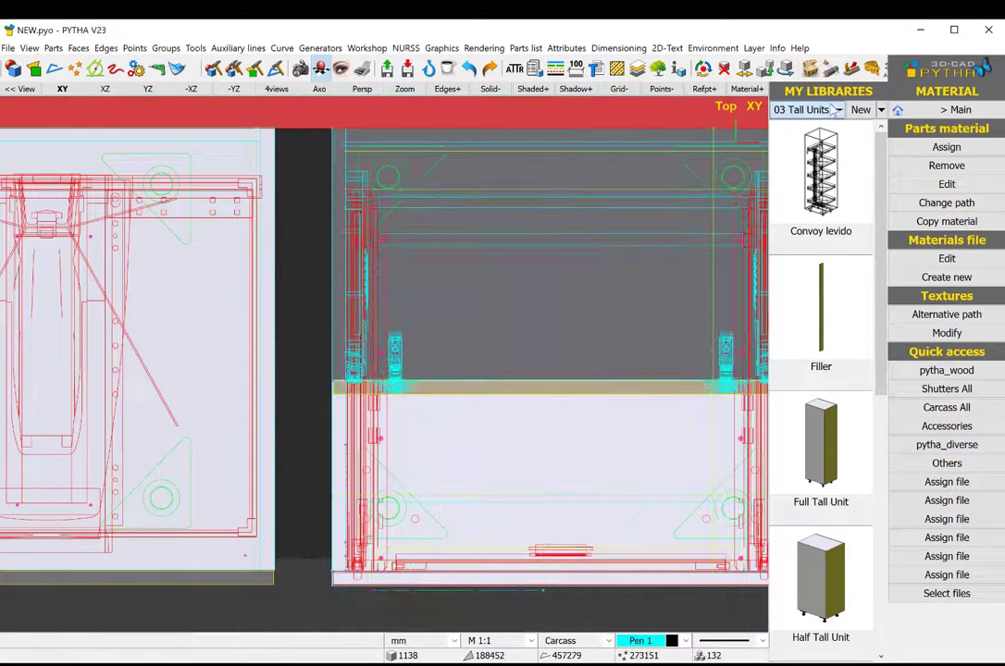
# Add the Cylinder Unit base cabinet from 01 Base Units at size 820
pyautogui.click(807, 109)
pyautogui.click(805, 125)
pyautogui.scroll(-3, 853, 250)
pyautogui.click(820, 171)
pyautogui.write('820')
pyautogui.press('Return')
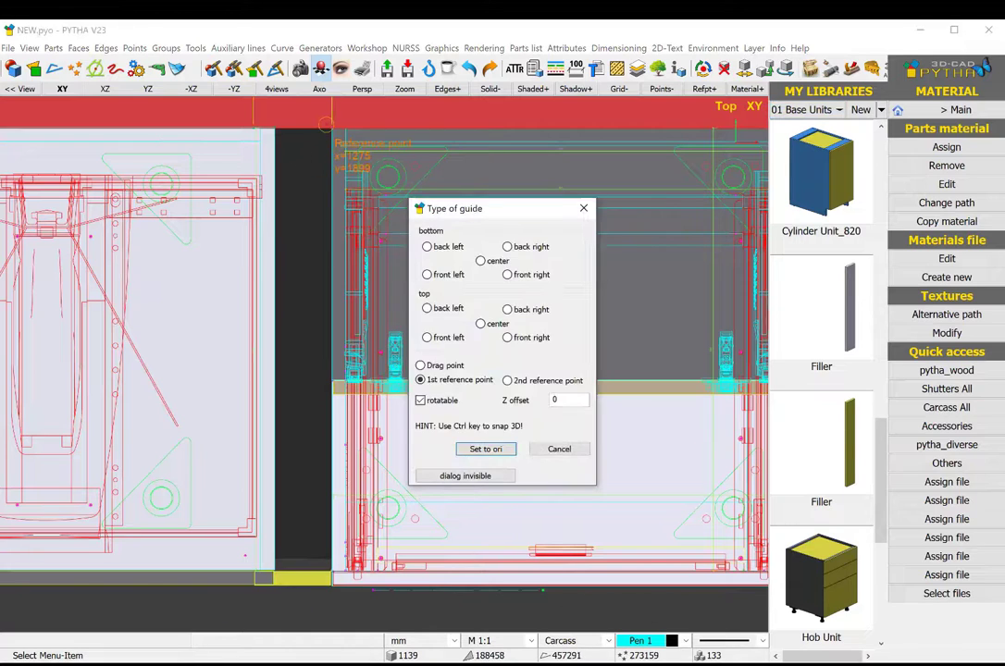
pyautogui.click(485, 448)
pyautogui.click(493, 388)
# Stretch the parts to close the gap, extending by 76.5
pyautogui.scroll(3, 368, 305)
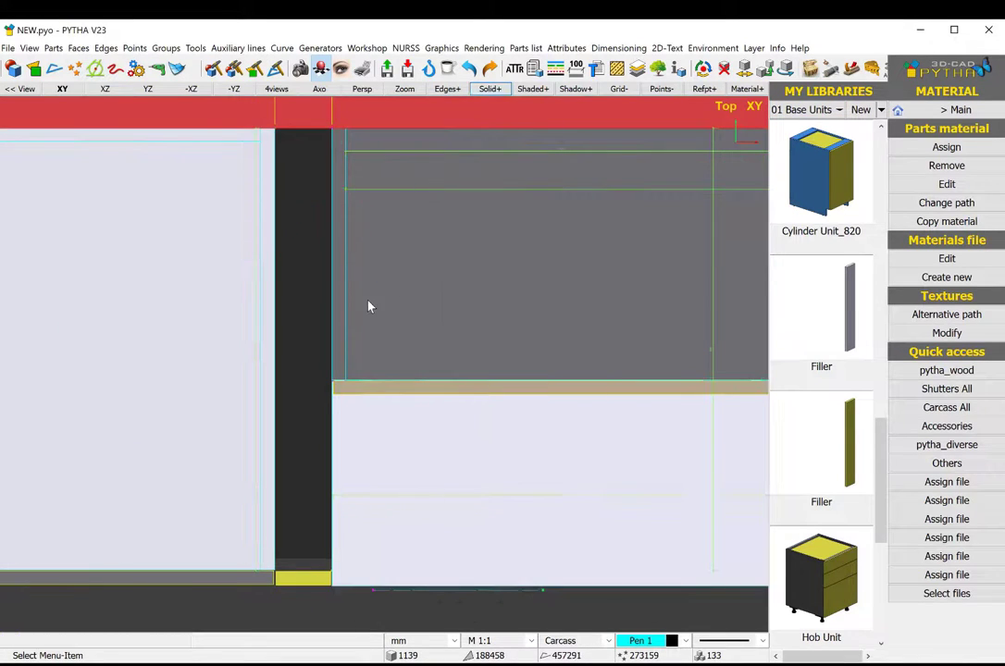
pyautogui.scroll(-1, 390, 449)
pyautogui.rightClick(390, 448)
pyautogui.click(440, 257)
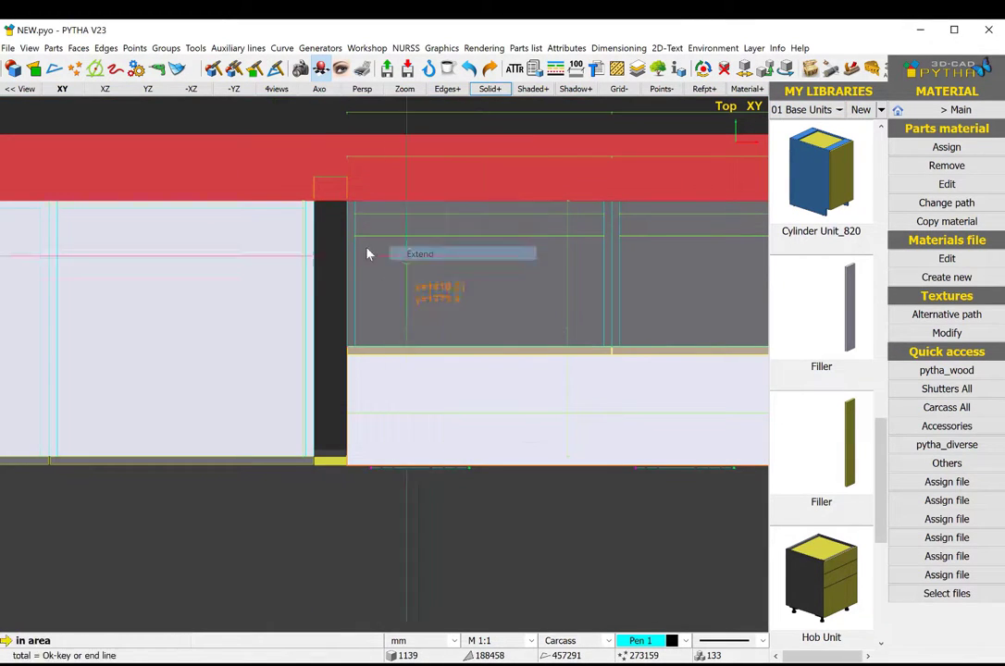
pyautogui.press('Return')
pyautogui.click(470, 460)
pyautogui.click(281, 412)
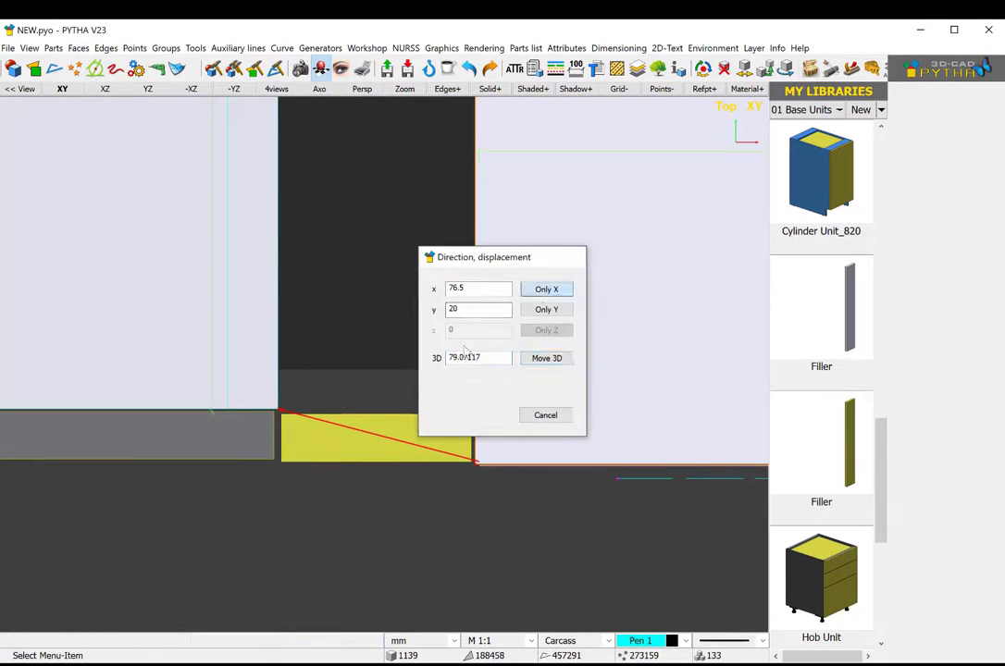
pyautogui.press('Return')
# Insert a wall unit from the 02 Wall Units library
pyautogui.click(804, 109)
pyautogui.click(807, 142)
pyautogui.moveTo(836, 208); pyautogui.dragTo(341, 294)
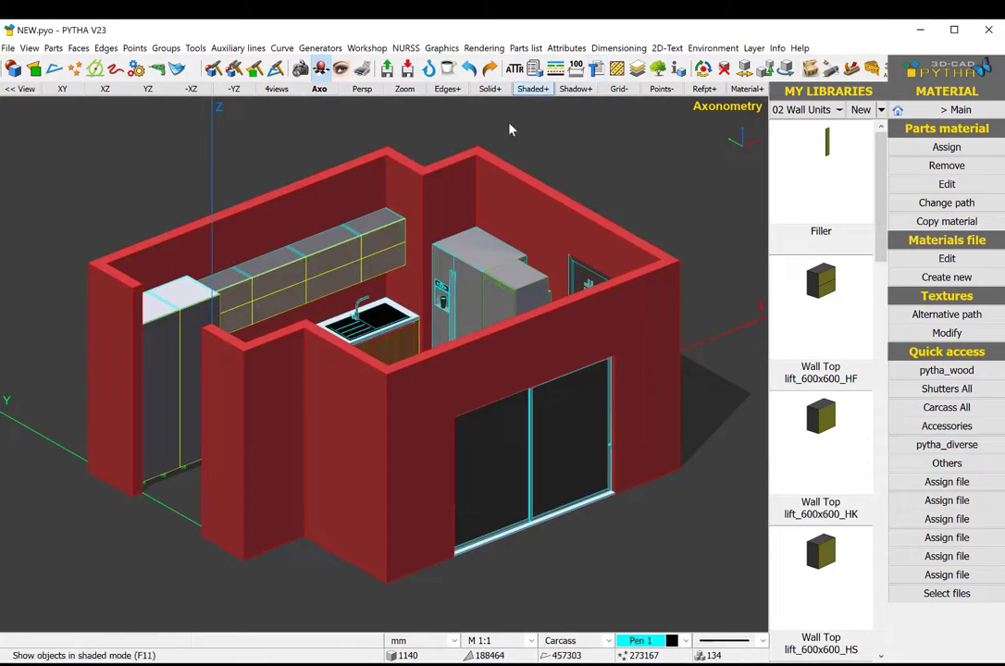
pyautogui.moveTo(509, 130)
pyautogui.mouseDown(button='middle')
pyautogui.moveTo(480, 321)
pyautogui.moveTo(297, 356)
pyautogui.moveTo(173, 466)
pyautogui.moveTo(287, 313)
pyautogui.mouseUp(button='middle')
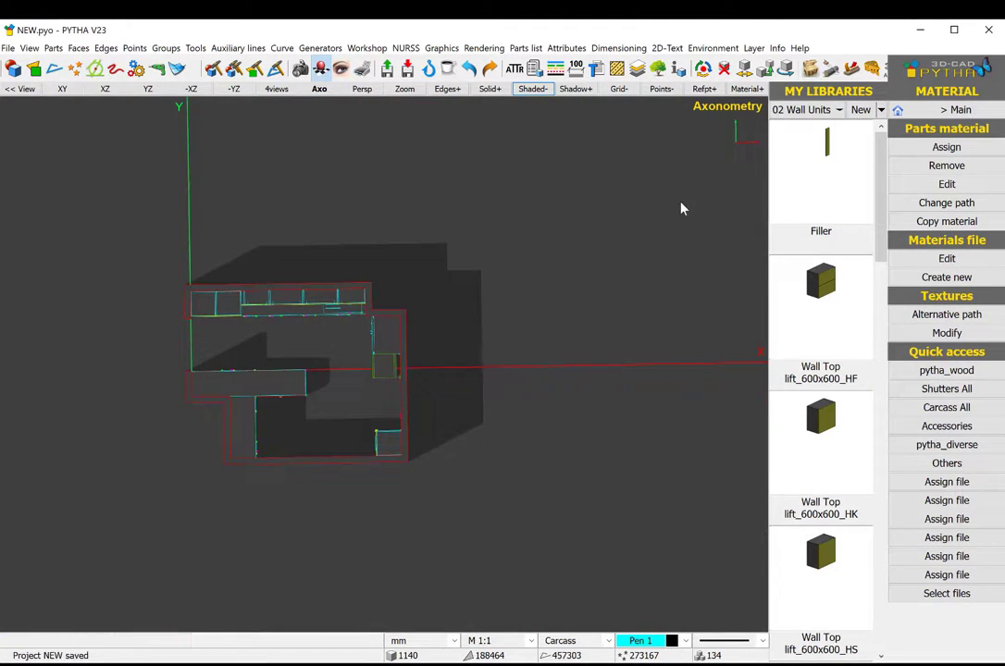
# Place a hob on the lower base run and a cooker hood above it
pyautogui.click(805, 109)
pyautogui.click(805, 180)
pyautogui.scroll(-5, 815, 194)
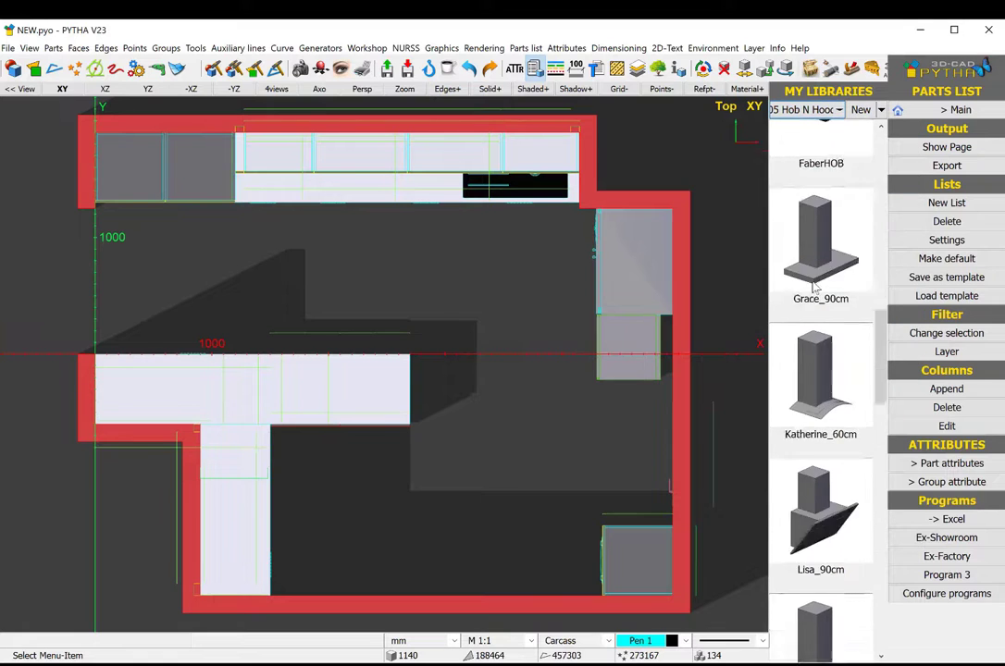
pyautogui.click(317, 478)
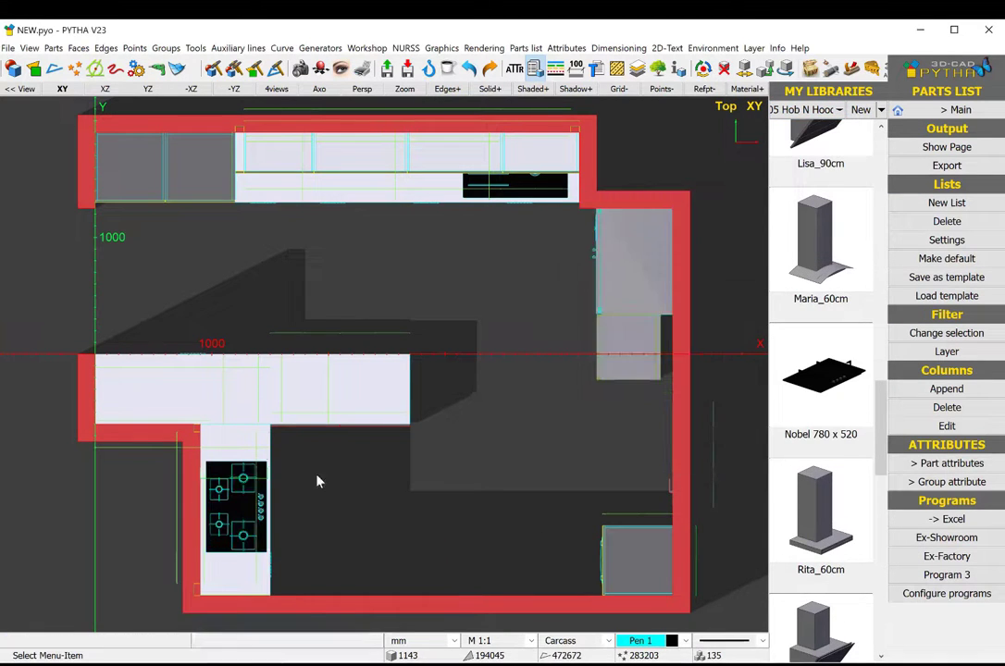
pyautogui.scroll(-3, 819, 370)
pyautogui.click(820, 310)
# Confirm the cooker hood and select the Particle board PL material palette
pyautogui.click(354, 504)
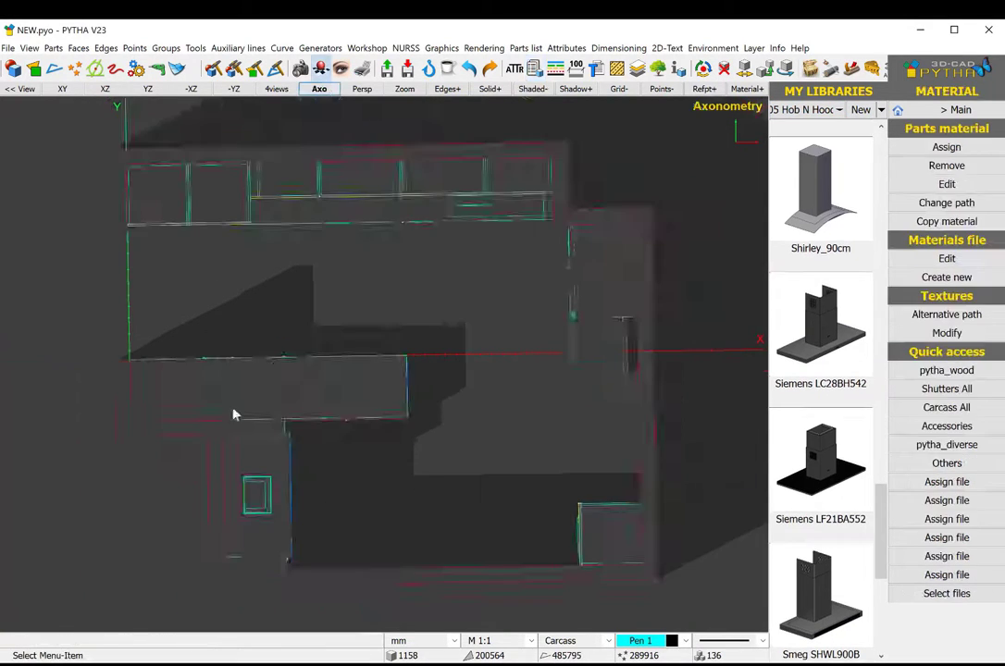
pyautogui.scroll(3, 396, 344)
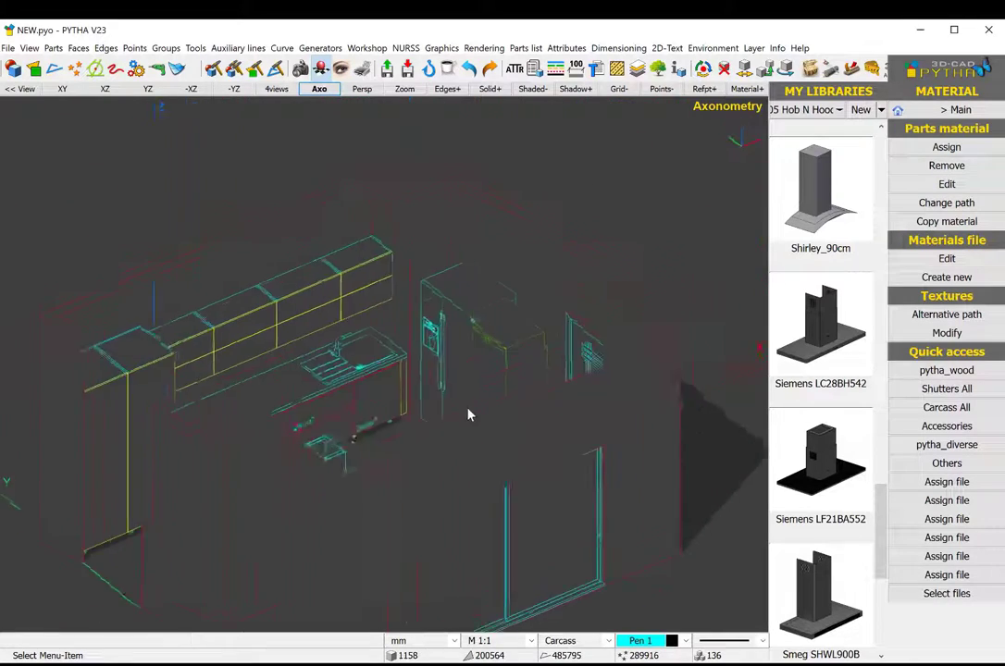
pyautogui.scroll(2, 396, 345)
pyautogui.click(566, 47)
pyautogui.click(581, 163)
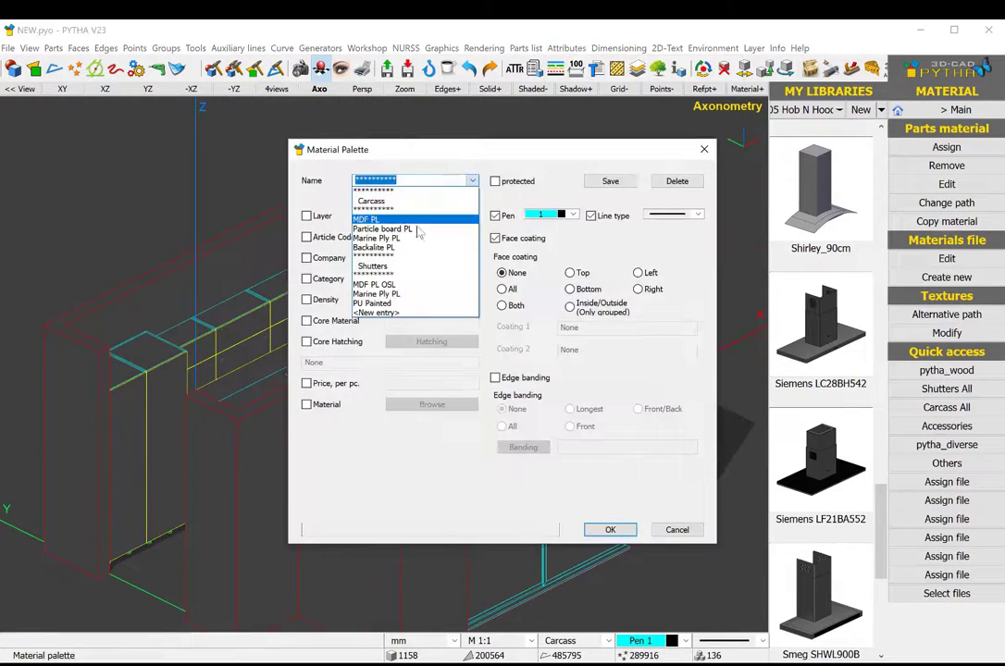
pyautogui.click(609, 530)
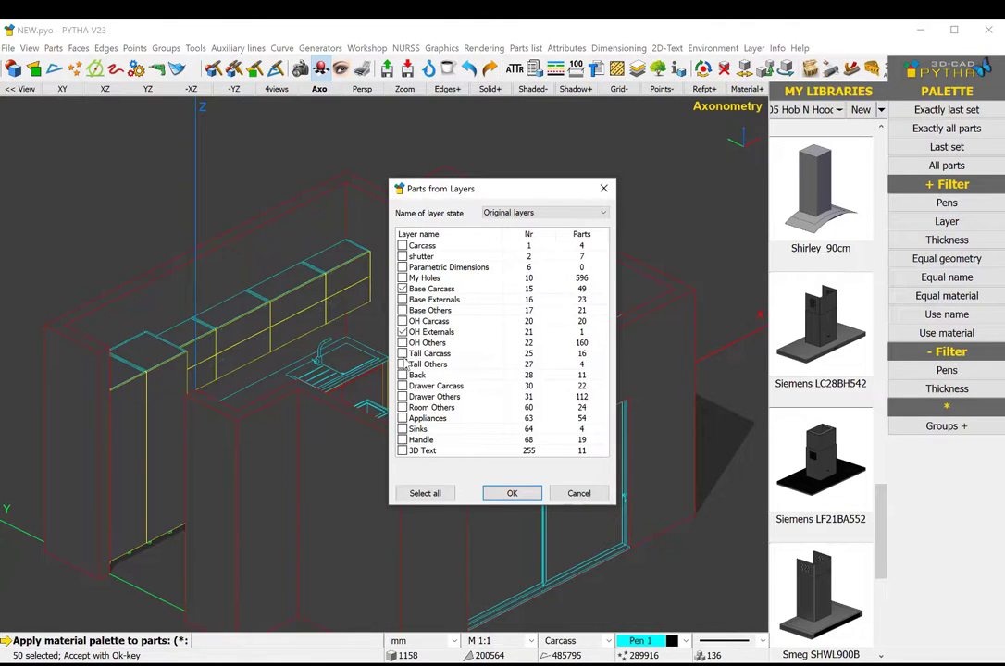
pyautogui.press('Return')
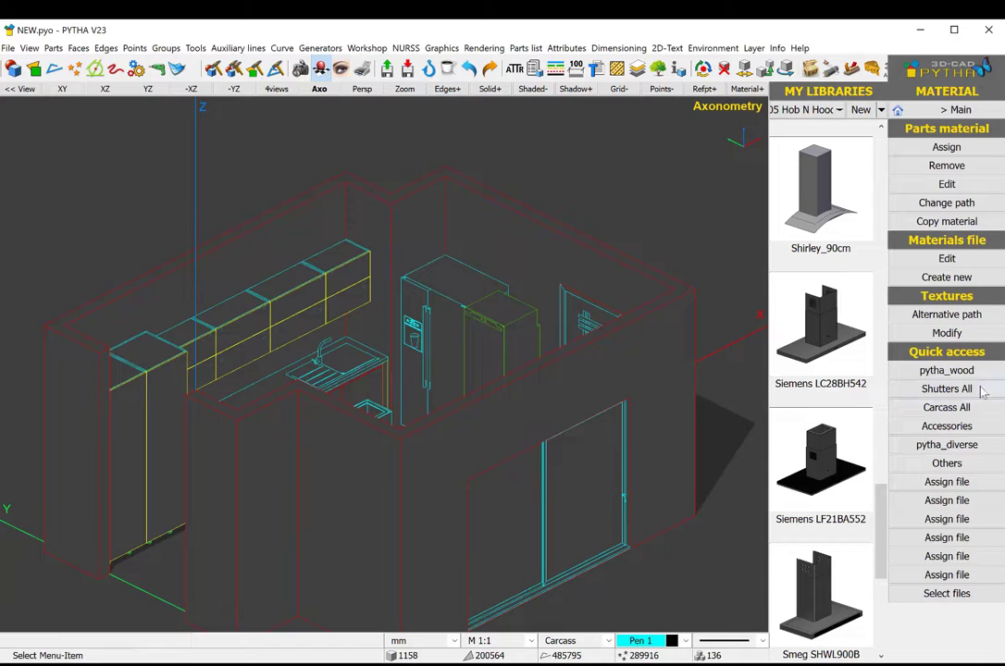
# Set the palette's edge banding on all edges to Grey
pyautogui.click(979, 388)
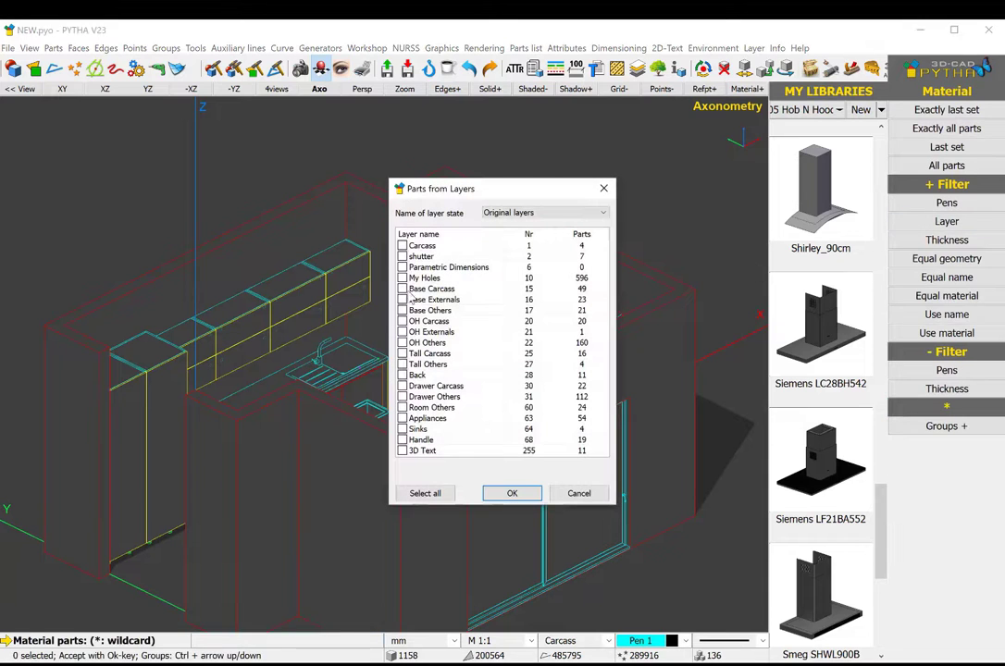
pyautogui.click(511, 490)
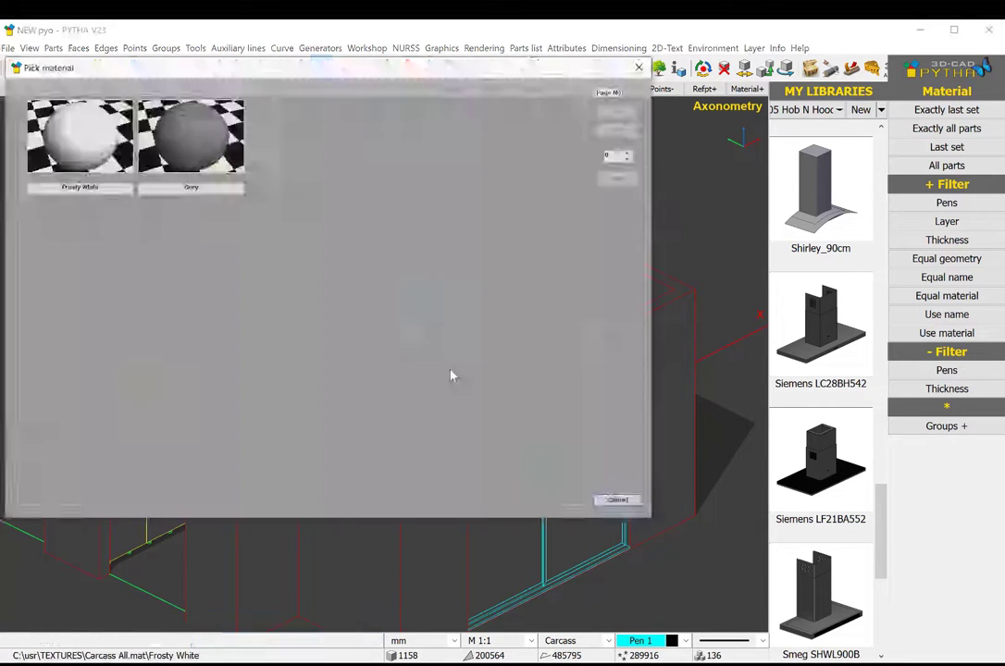
pyautogui.click(512, 492)
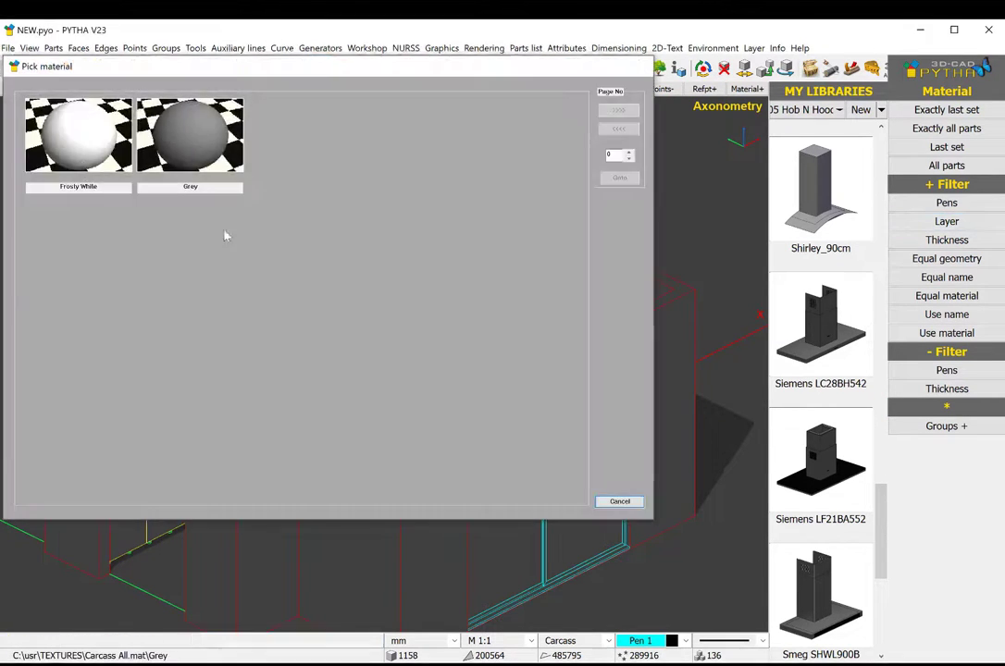
pyautogui.moveTo(946, 91); pyautogui.dragTo(599, 164)
# Apply the Particle board PL palette to the 22 parts selected by layer
pyautogui.click(600, 164)
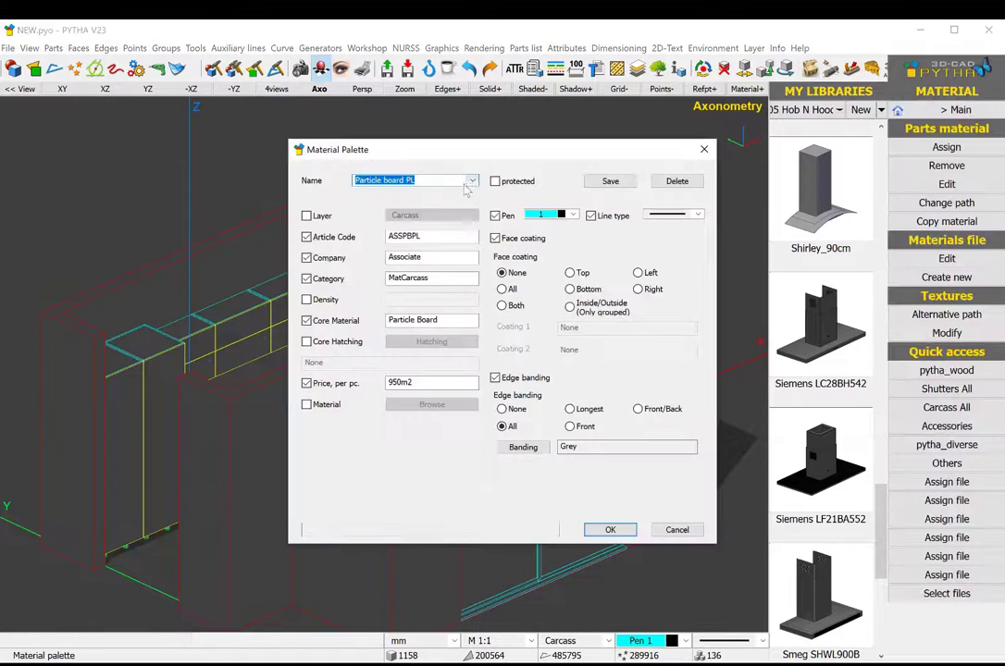
pyautogui.click(471, 179)
pyautogui.click(392, 226)
pyautogui.click(605, 529)
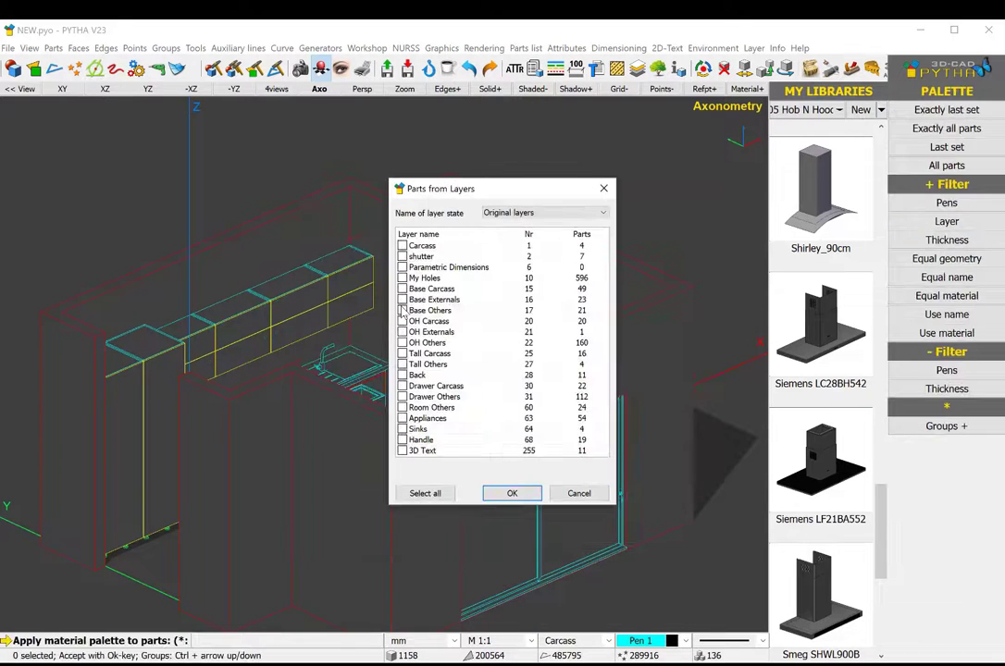
pyautogui.press('Return')
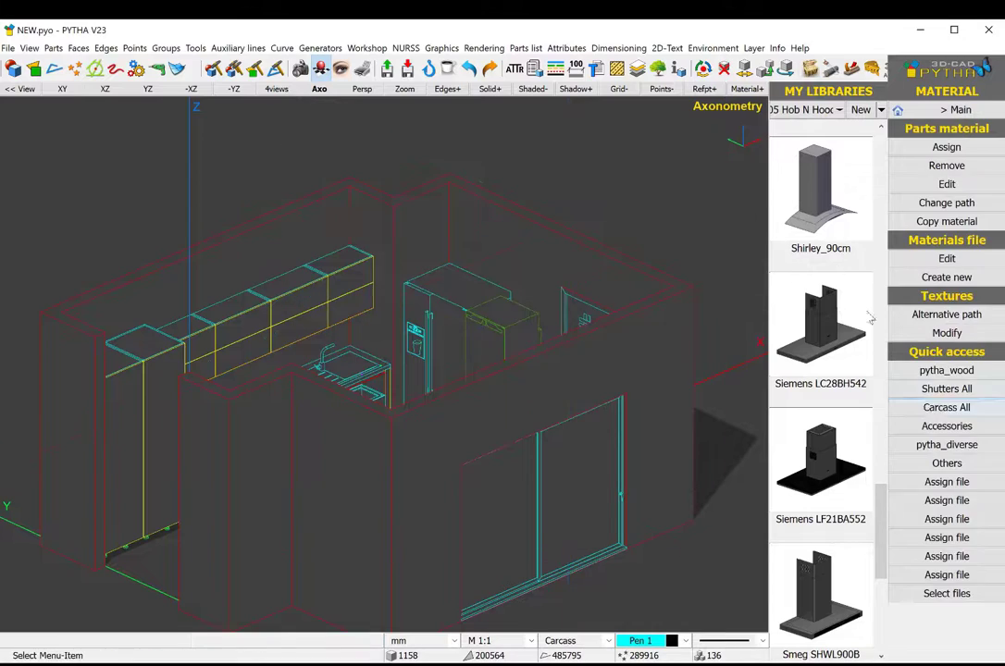
pyautogui.click(343, 335)
pyautogui.press('Return')
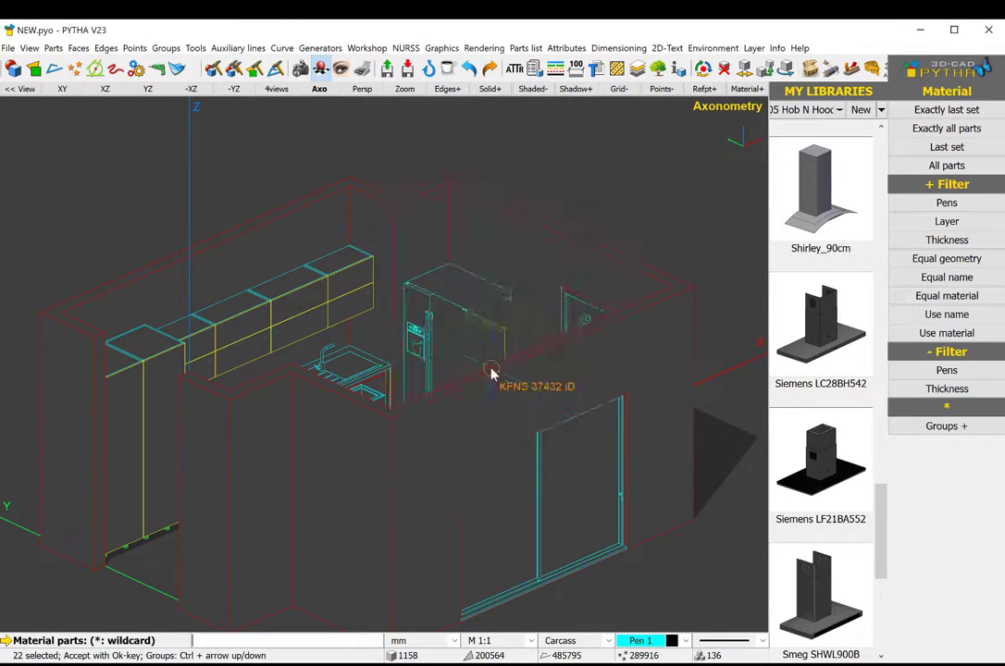
# Apply Marine Ply PL to the 24 parts on the Base Externals and OH Externals layers
pyautogui.rightClick(566, 207)
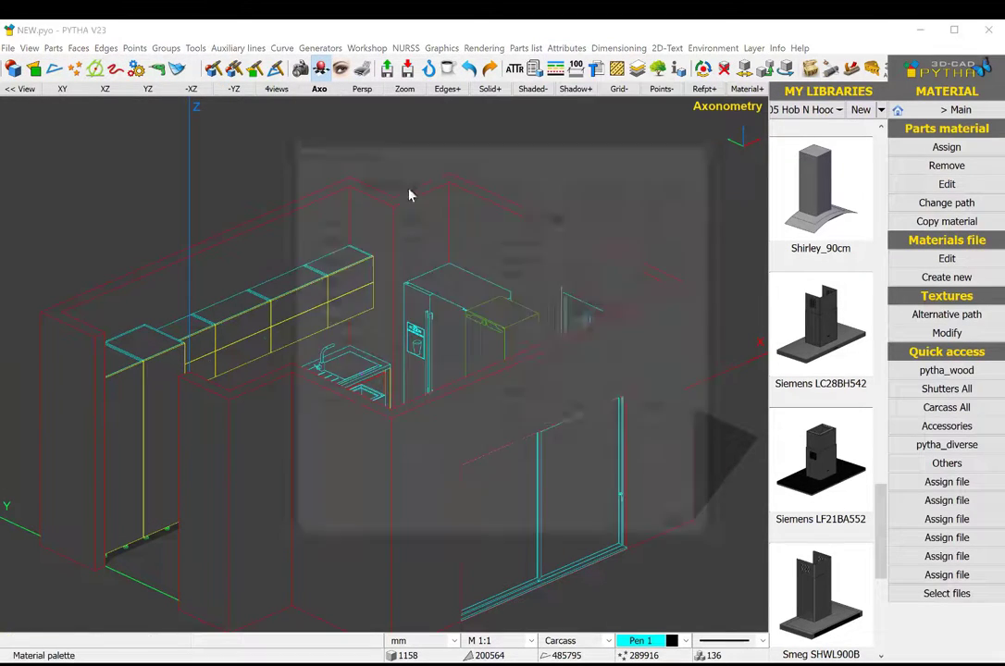
pyautogui.click(472, 180)
pyautogui.click(414, 295)
pyautogui.click(609, 529)
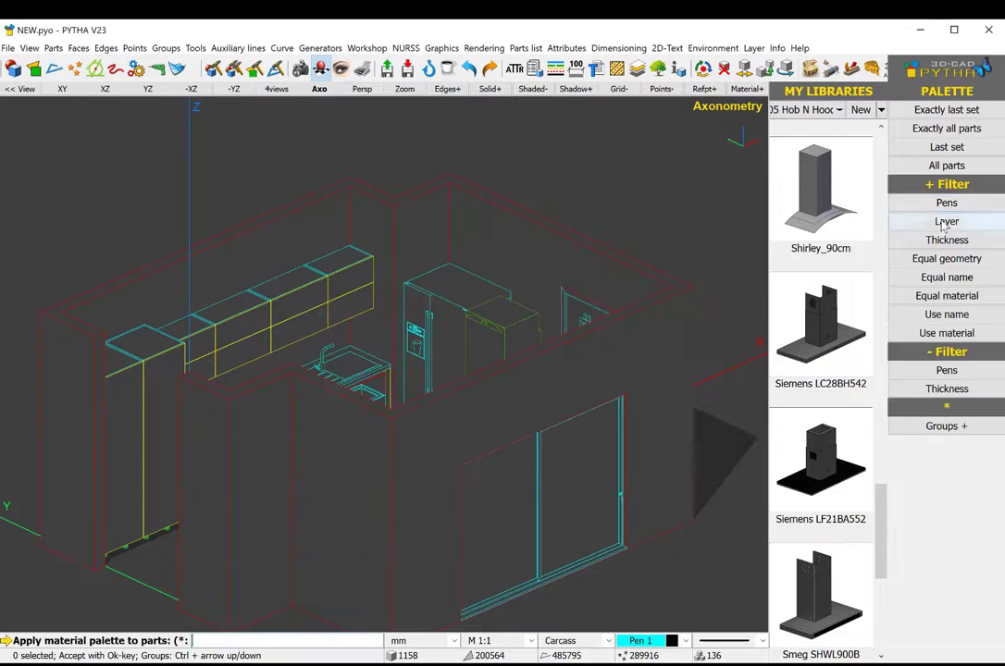
pyautogui.click(946, 221)
pyautogui.click(402, 299)
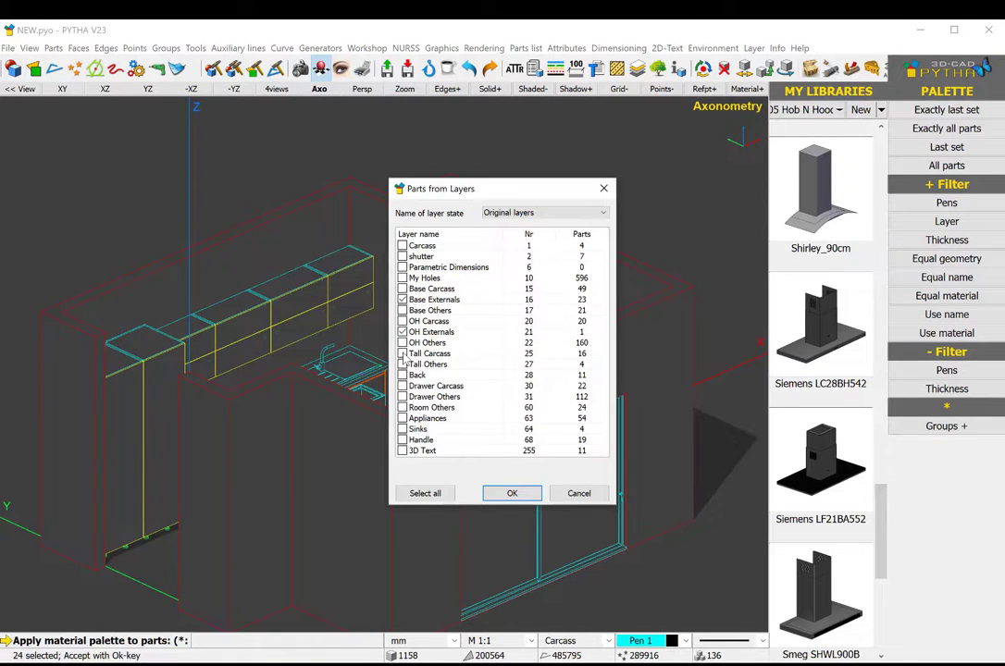
pyautogui.press('Return')
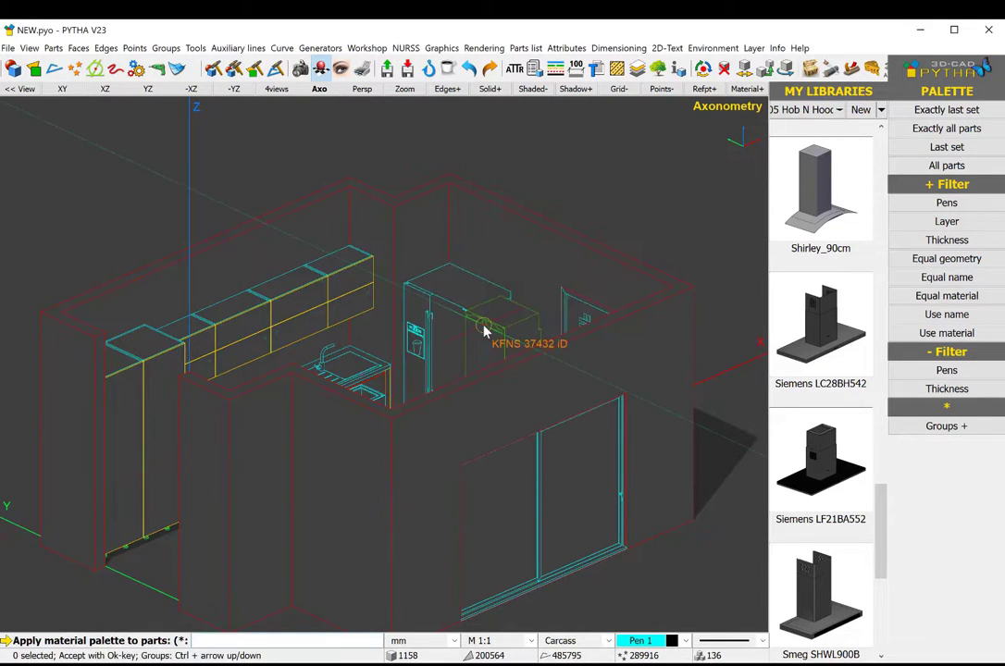
# Apply a palette to the 31 parts on the shutter layer
pyautogui.rightClick(483, 331)
pyautogui.click(605, 529)
pyautogui.click(946, 144)
pyautogui.click(946, 221)
pyautogui.click(401, 257)
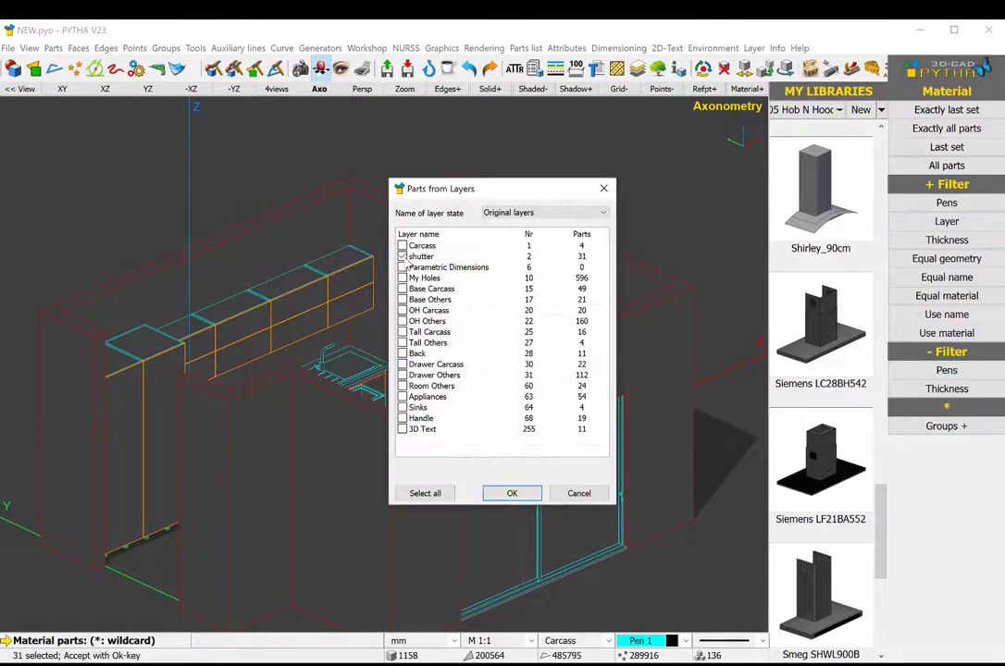
pyautogui.press('Return')
pyautogui.rightClick(491, 381)
pyautogui.click(619, 499)
pyautogui.click(946, 221)
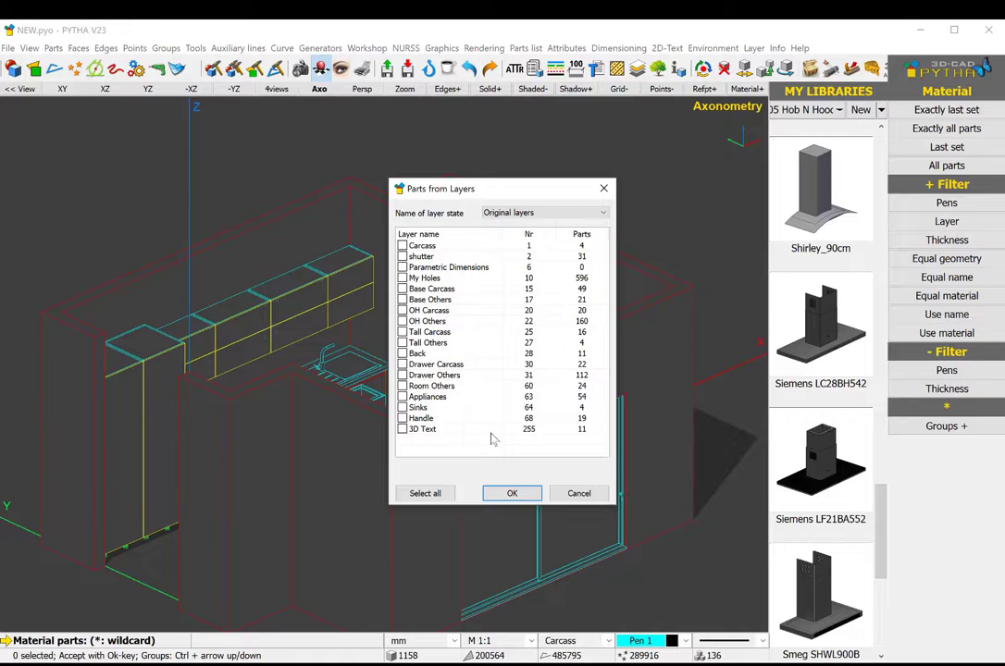
pyautogui.click(578, 493)
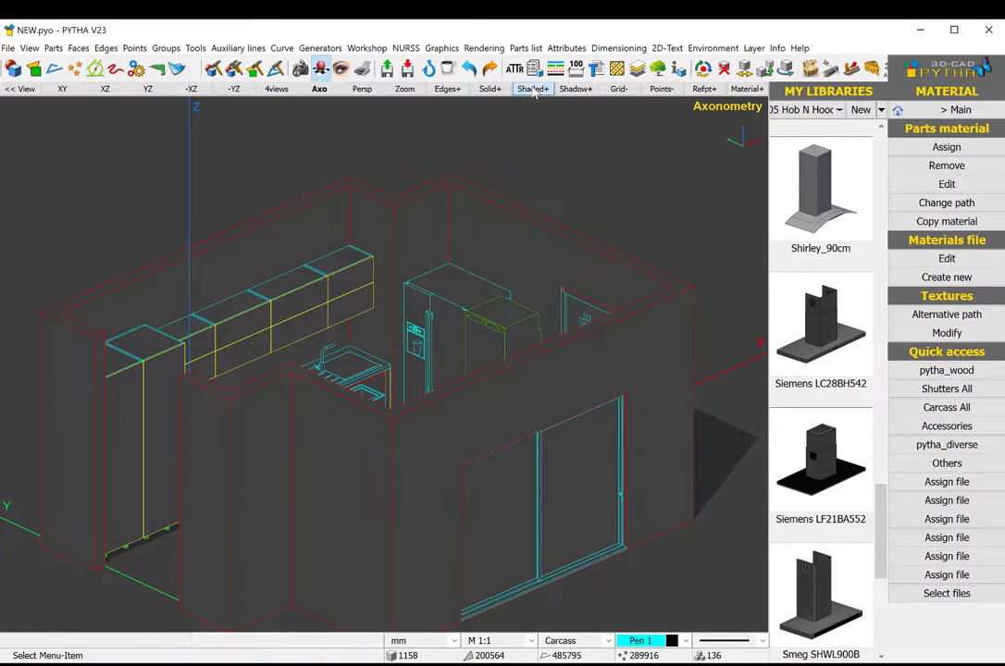
# Insert unrotated DMT LED panel lights from the 98 Room library, then view in Axo
pyautogui.click(839, 109)
pyautogui.click(805, 396)
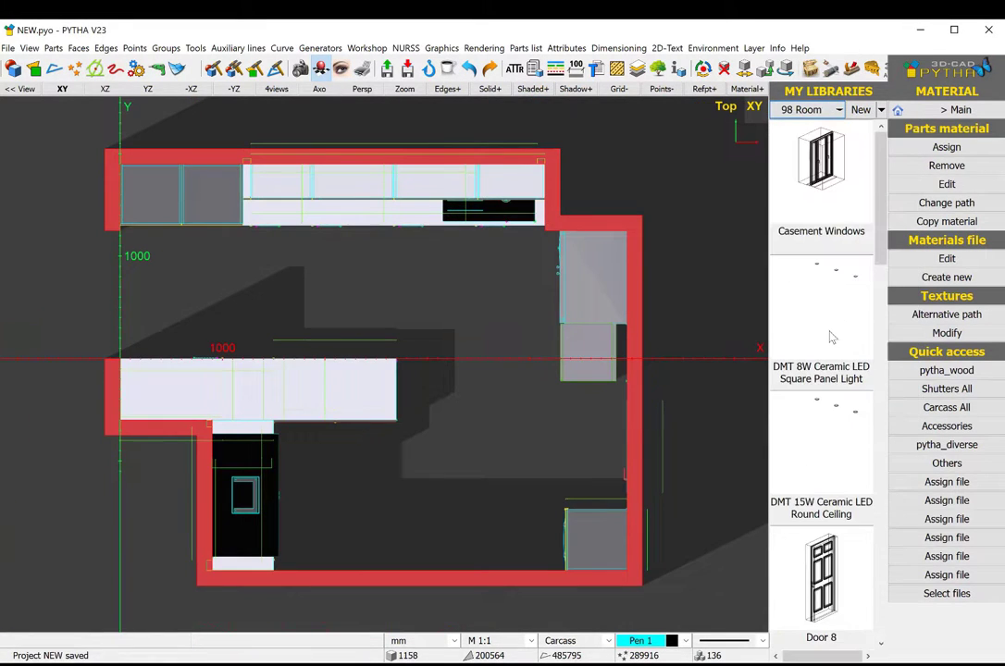
pyautogui.scroll(-1, 374, 553)
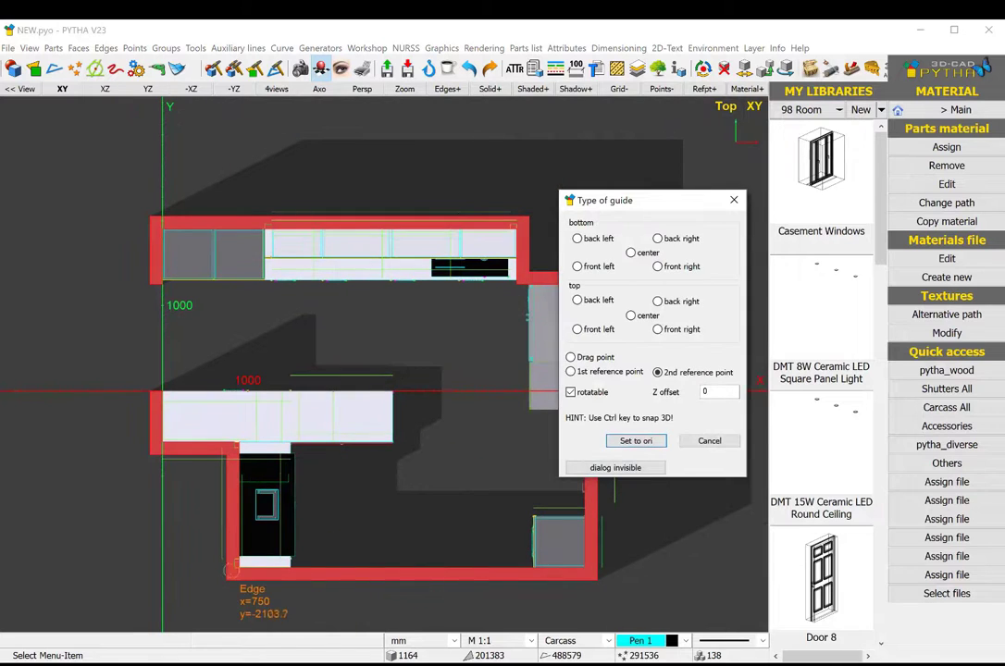
pyautogui.click(229, 571)
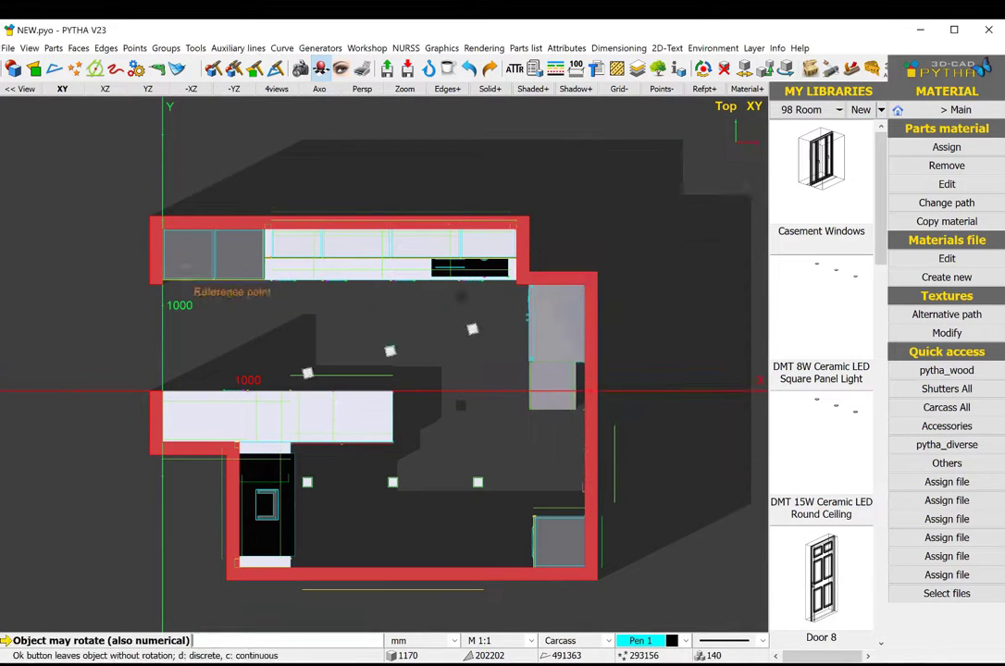
pyautogui.press('Return')
pyautogui.click(333, 90)
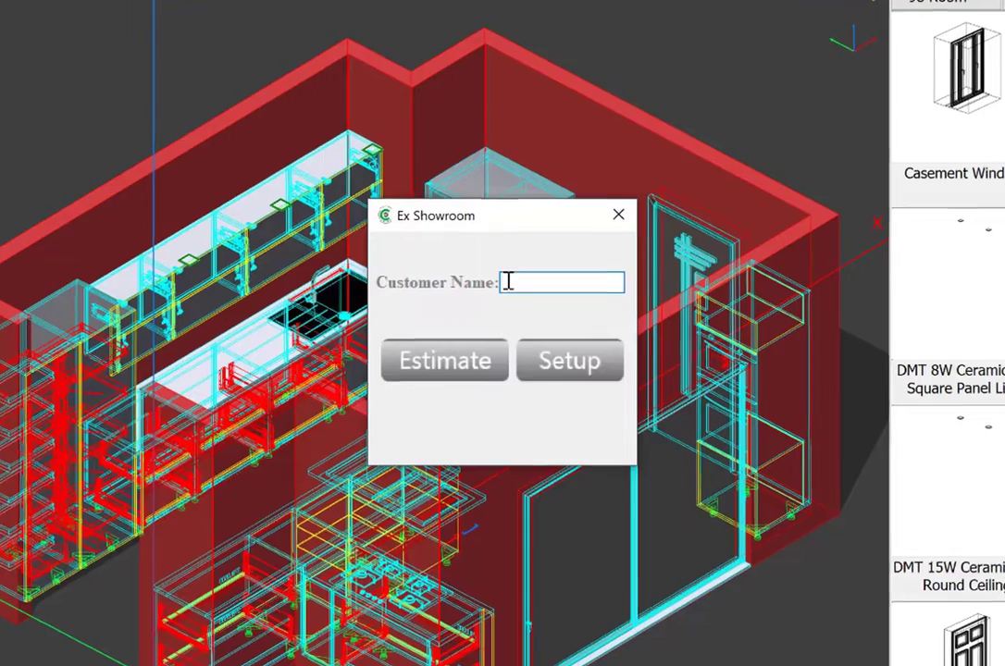
# Enter the customer's name in Ex Showroom, run Estimate, and open the Excel quotation
pyautogui.write('sharique Tharani')
pyautogui.click(547, 290)
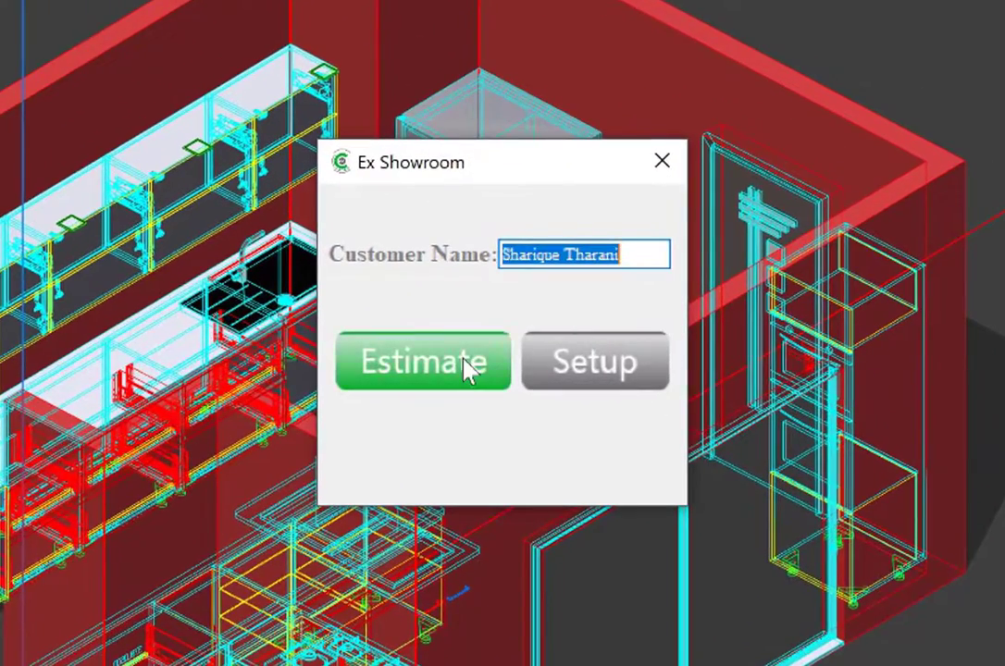
pyautogui.click(465, 368)
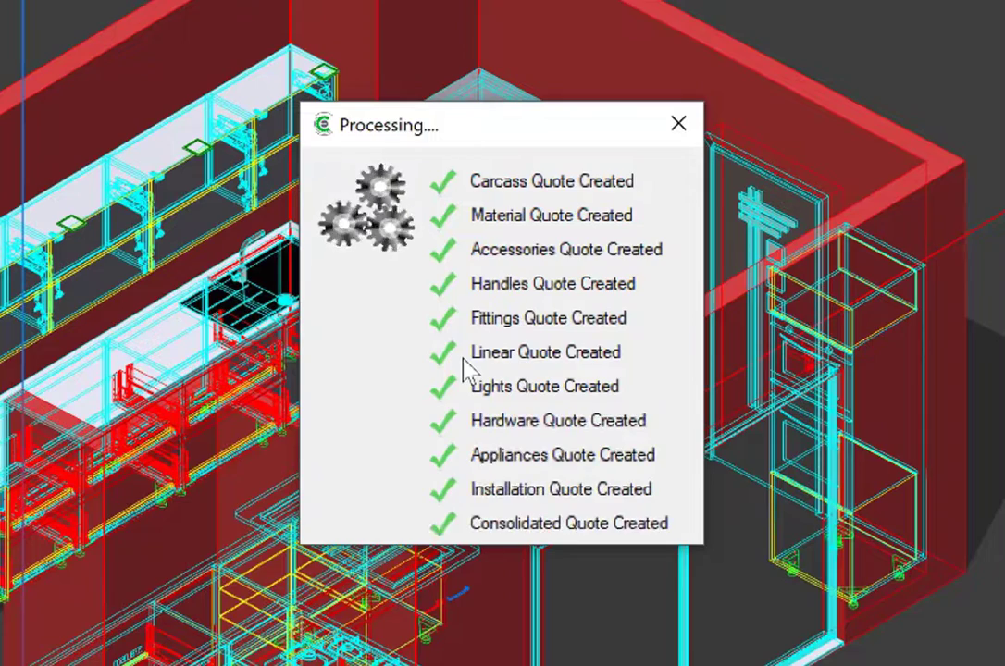
pyautogui.click(522, 437)
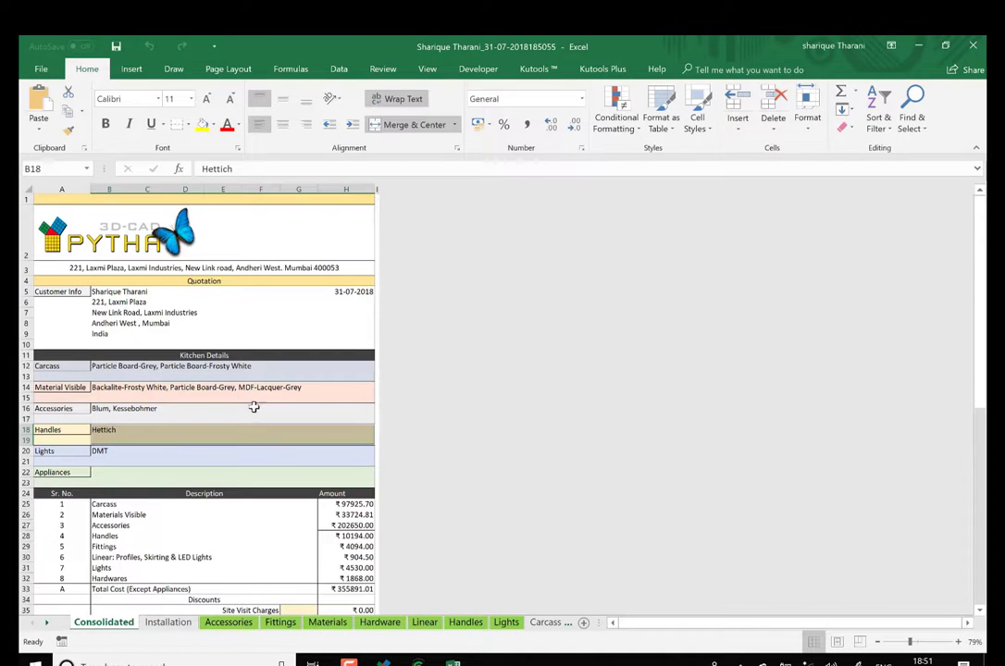
# Review the carcass materials, visible materials and accessories brands in cells B12, B14 and B16
pyautogui.scroll(-1, 202, 401)
pyautogui.scroll(1, 201, 402)
pyautogui.keyDown('ctrl'); pyautogui.scroll(1, 121, 366); pyautogui.keyUp('ctrl')
pyautogui.keyDown('ctrl'); pyautogui.scroll(2, 130, 372); pyautogui.keyUp('ctrl')
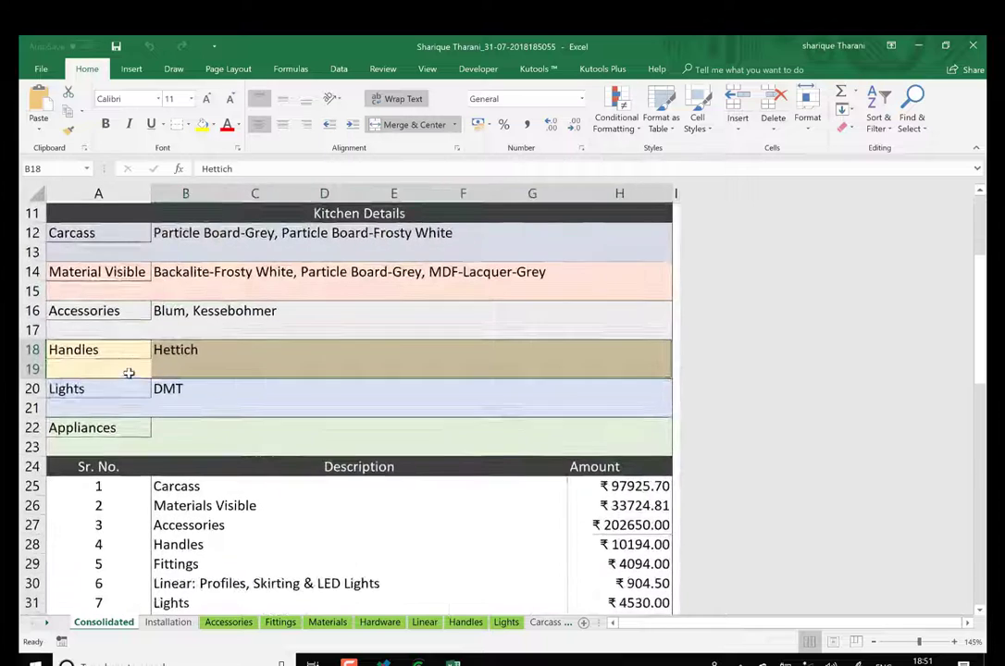
pyautogui.keyDown('ctrl'); pyautogui.scroll(2, 131, 372); pyautogui.keyUp('ctrl')
pyautogui.scroll(2, 199, 396)
pyautogui.scroll(-1, 198, 396)
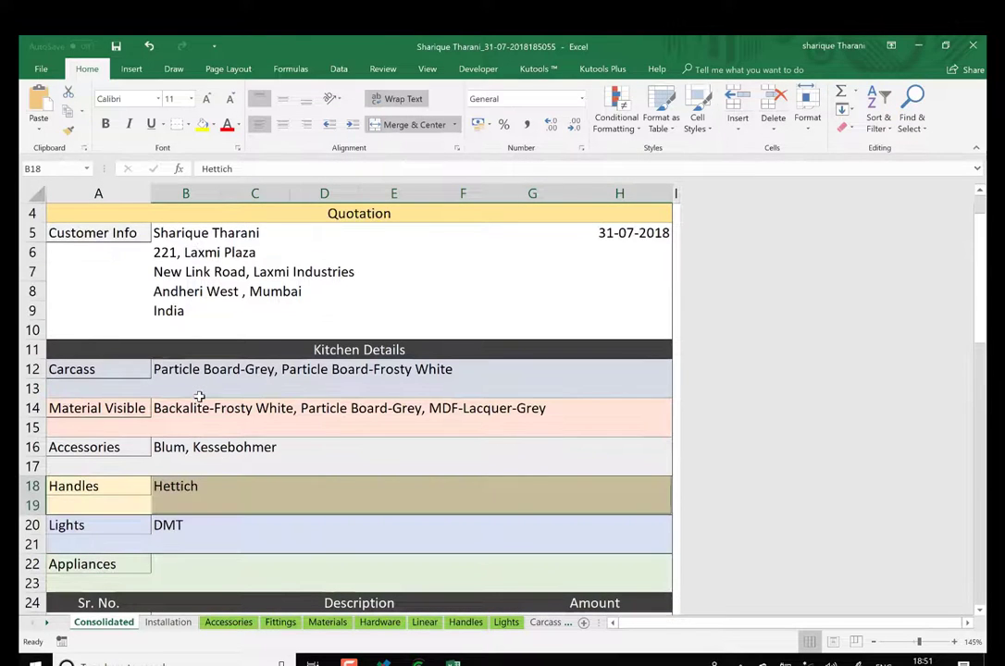
pyautogui.click(306, 447)
pyautogui.scroll(-1, 262, 428)
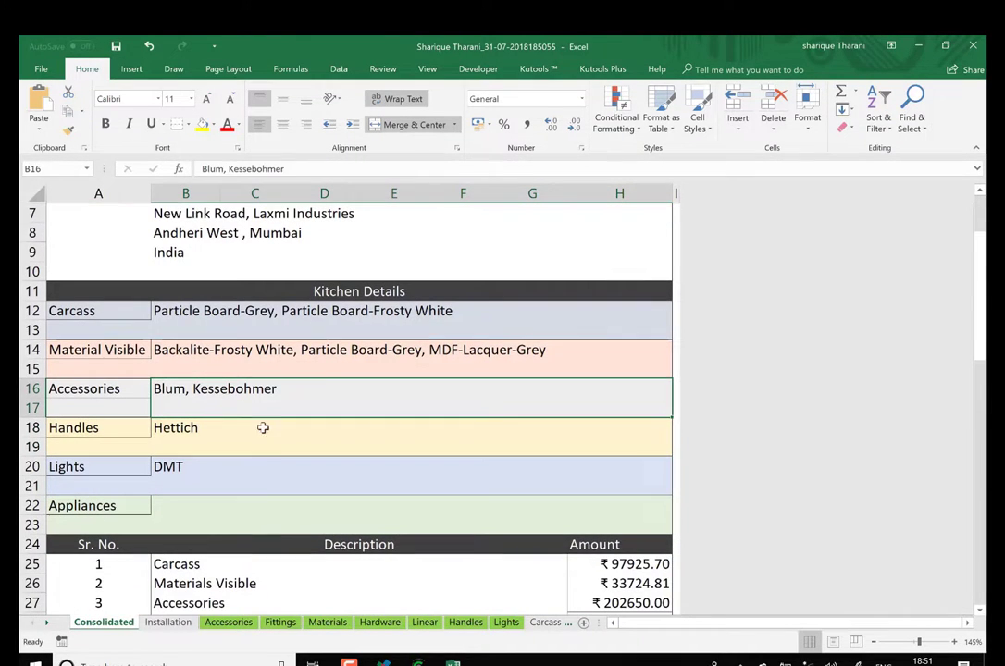
pyautogui.click(336, 351)
pyautogui.click(337, 319)
# Enter 2000 site-visit charges in G35 and a 10% discount below it
pyautogui.scroll(-1, 334, 379)
pyautogui.scroll(-2, 334, 379)
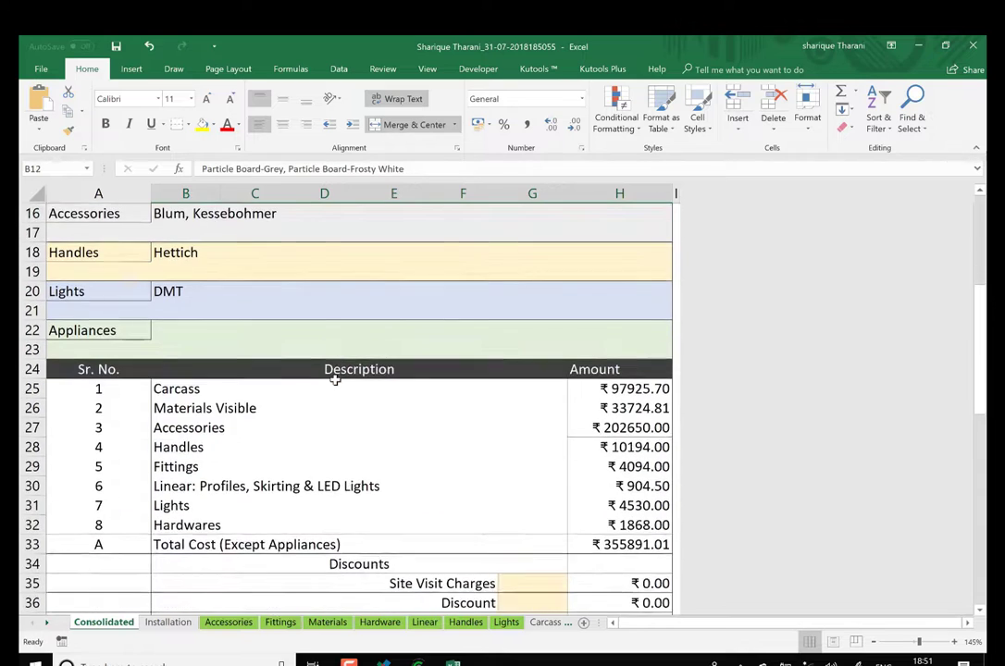
pyautogui.scroll(-1, 335, 379)
pyautogui.scroll(-1, 636, 407)
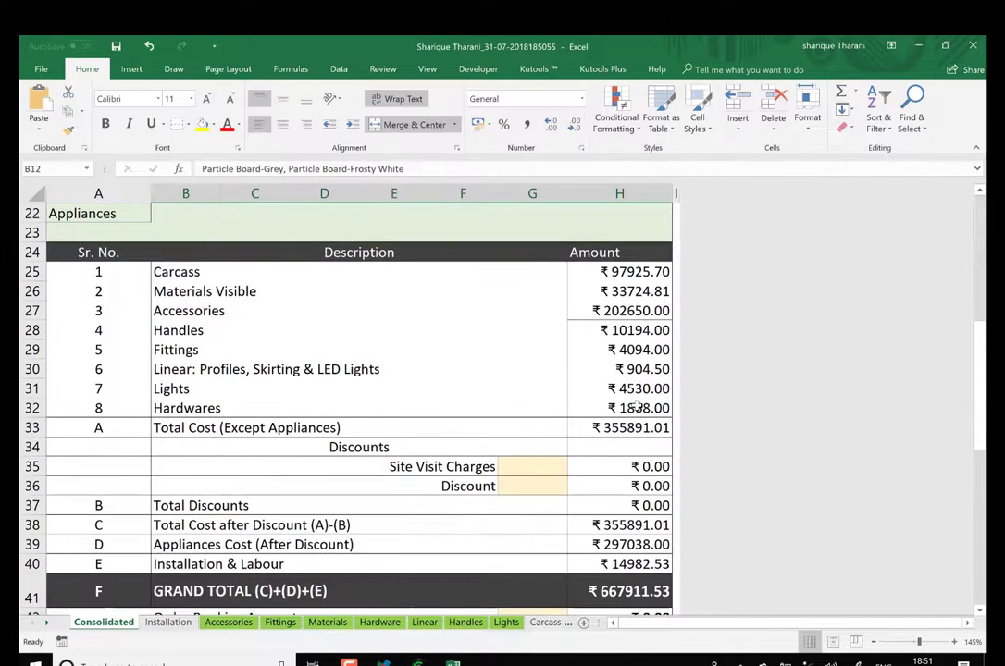
pyautogui.click(533, 469)
pyautogui.write('2000')
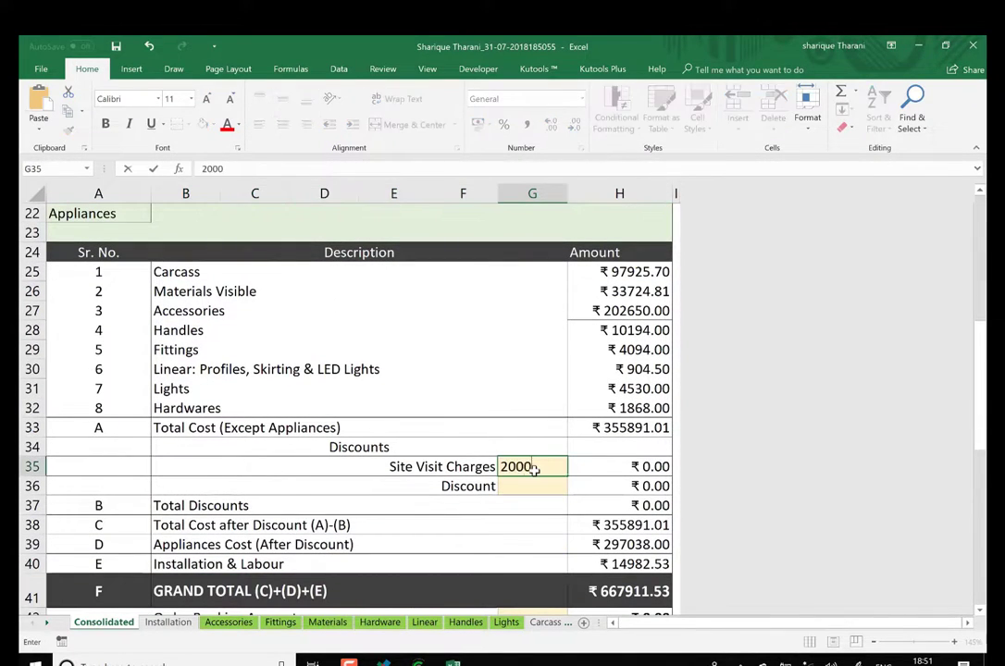
pyautogui.press('Return')
pyautogui.write('10')
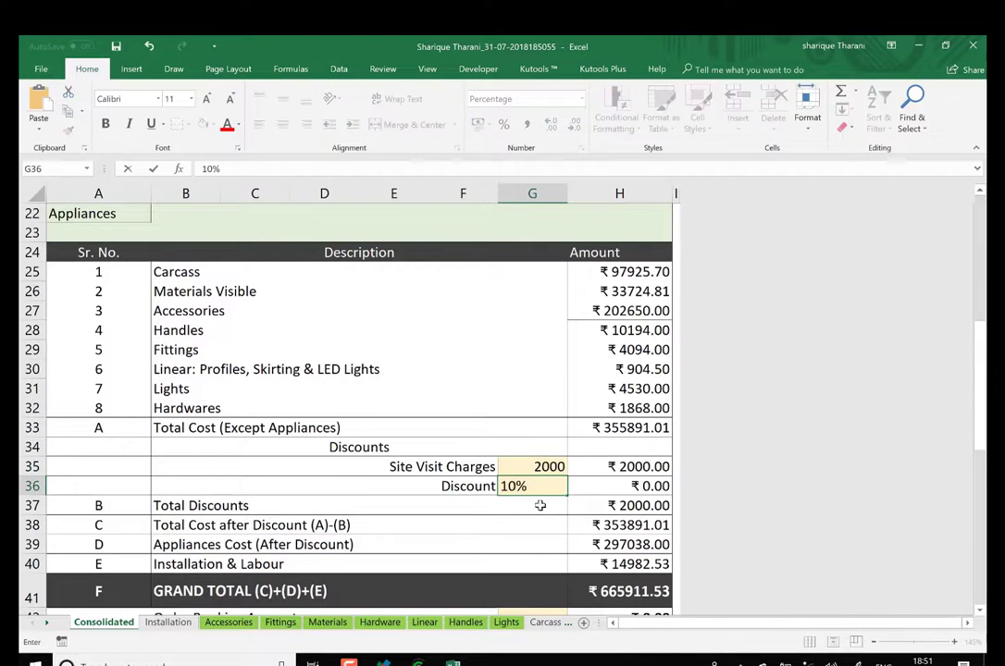
pyautogui.press('Return')
# Set the order booking share to 75%, giving a ₹472741.82 booking amount
pyautogui.scroll(-1, 526, 548)
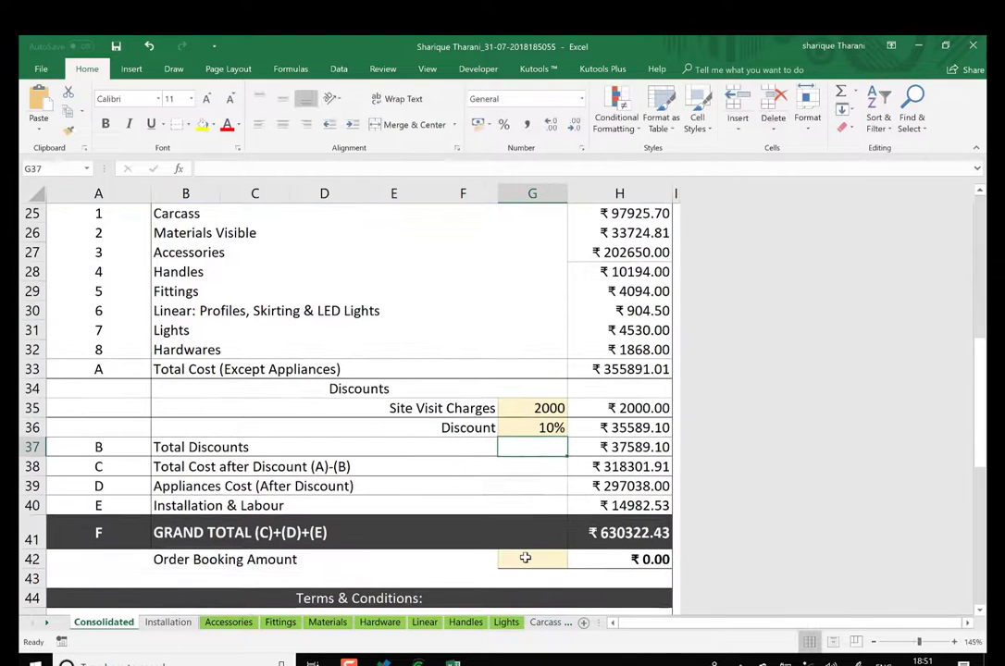
pyautogui.click(524, 558)
pyautogui.write('75%')
pyautogui.click(640, 578)
pyautogui.scroll(-1, 521, 503)
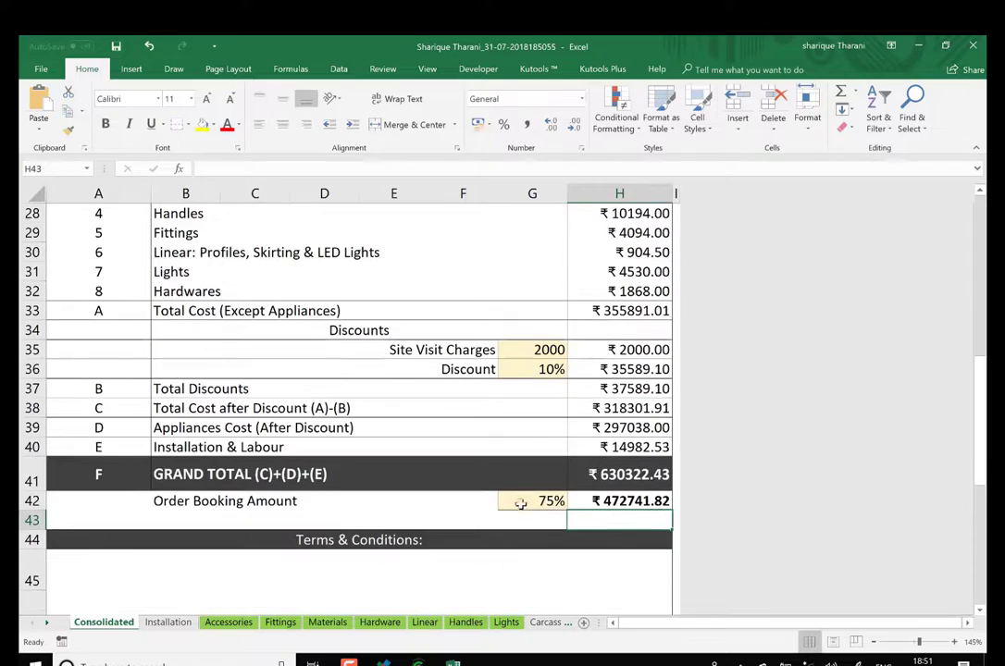
pyautogui.scroll(2, 239, 560)
pyautogui.scroll(3, 298, 538)
pyautogui.scroll(2, 301, 536)
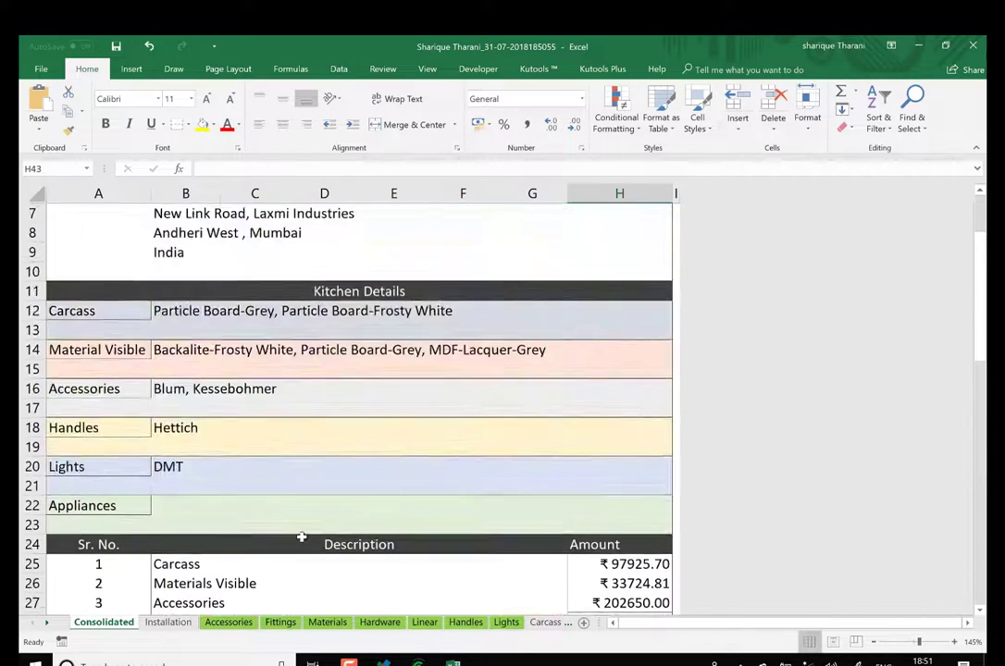
pyautogui.keyDown('ctrl'); pyautogui.scroll(-1, 301, 537); pyautogui.keyUp('ctrl')
pyautogui.keyDown('ctrl'); pyautogui.scroll(-1, 222, 463); pyautogui.keyUp('ctrl')
pyautogui.click(168, 509)
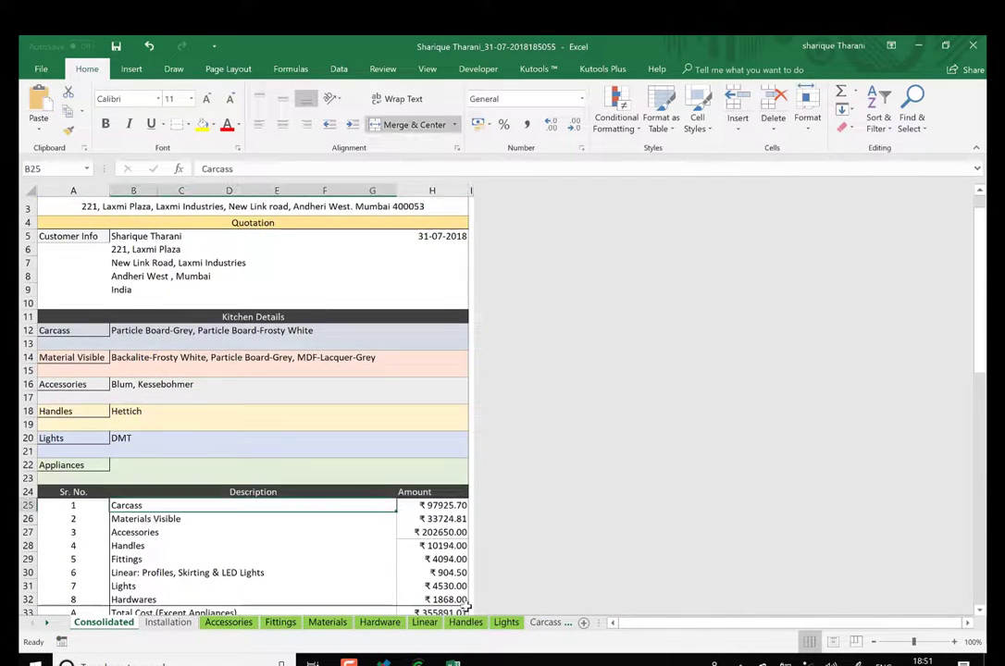
pyautogui.click(417, 444)
pyautogui.scroll(-1, 559, 439)
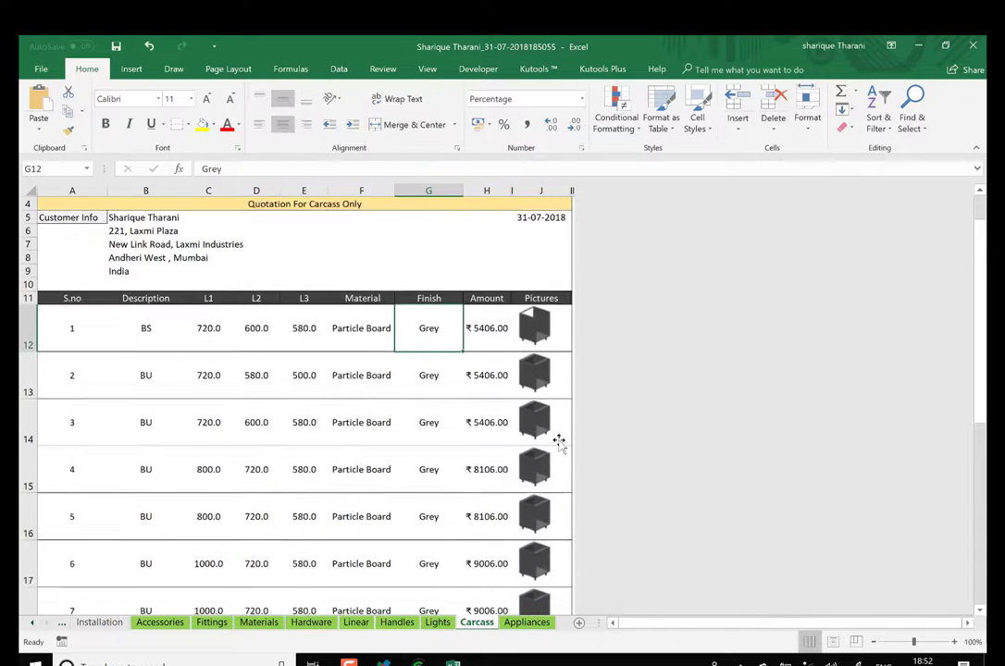
pyautogui.scroll(-1, 558, 443)
pyautogui.scroll(-1, 559, 442)
pyautogui.scroll(-2, 559, 443)
pyautogui.scroll(-1, 559, 442)
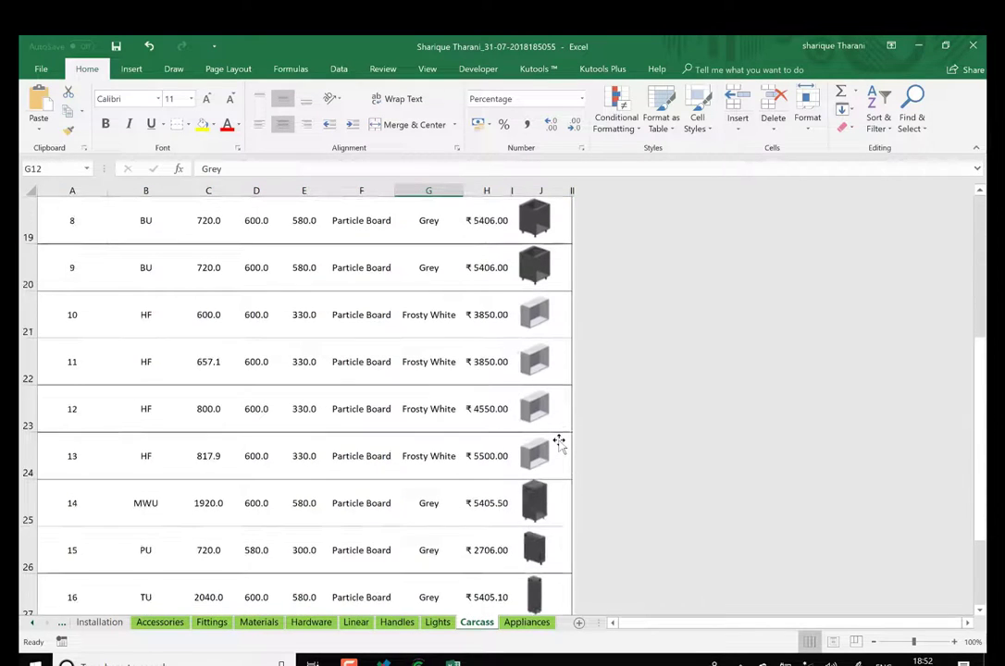
pyautogui.scroll(-1, 559, 442)
pyautogui.click(489, 535)
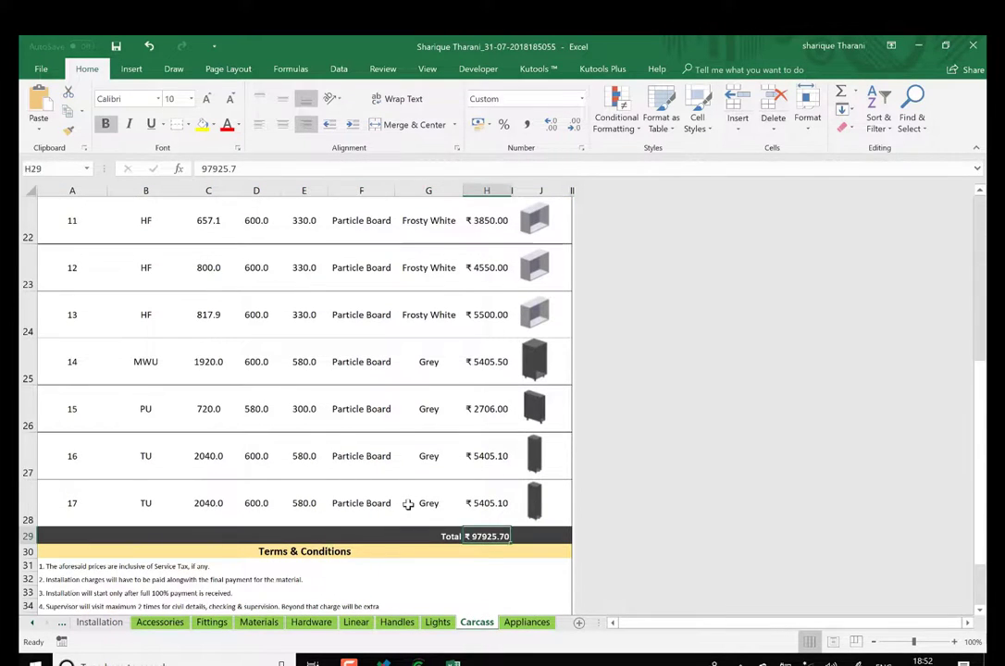
pyautogui.scroll(3, 408, 504)
pyautogui.scroll(3, 408, 504)
pyautogui.scroll(1, 408, 504)
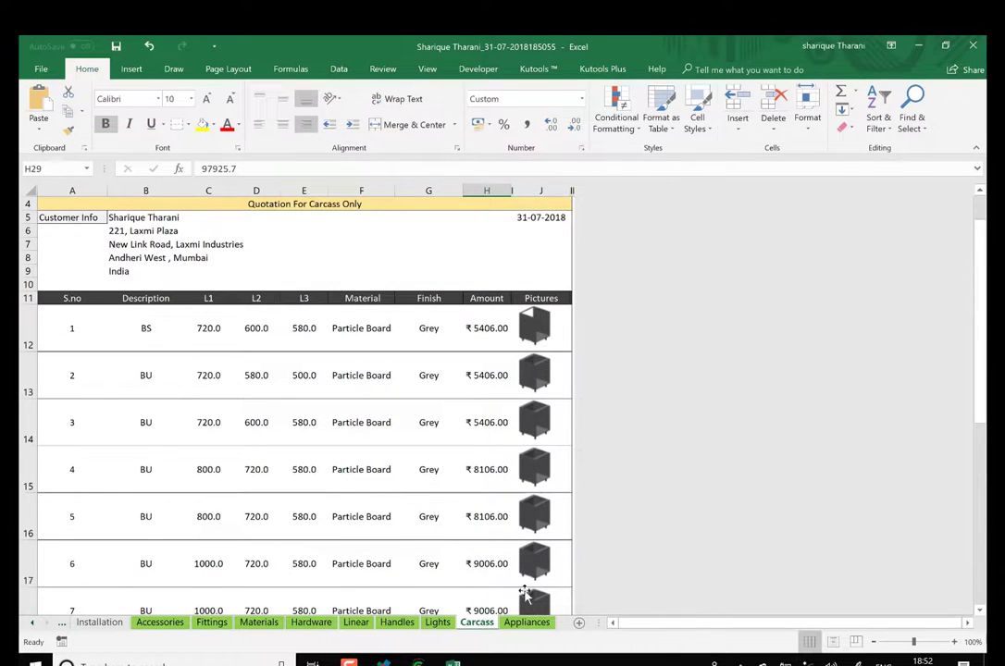
pyautogui.click(521, 624)
pyautogui.scroll(-1, 565, 445)
pyautogui.scroll(-1, 564, 447)
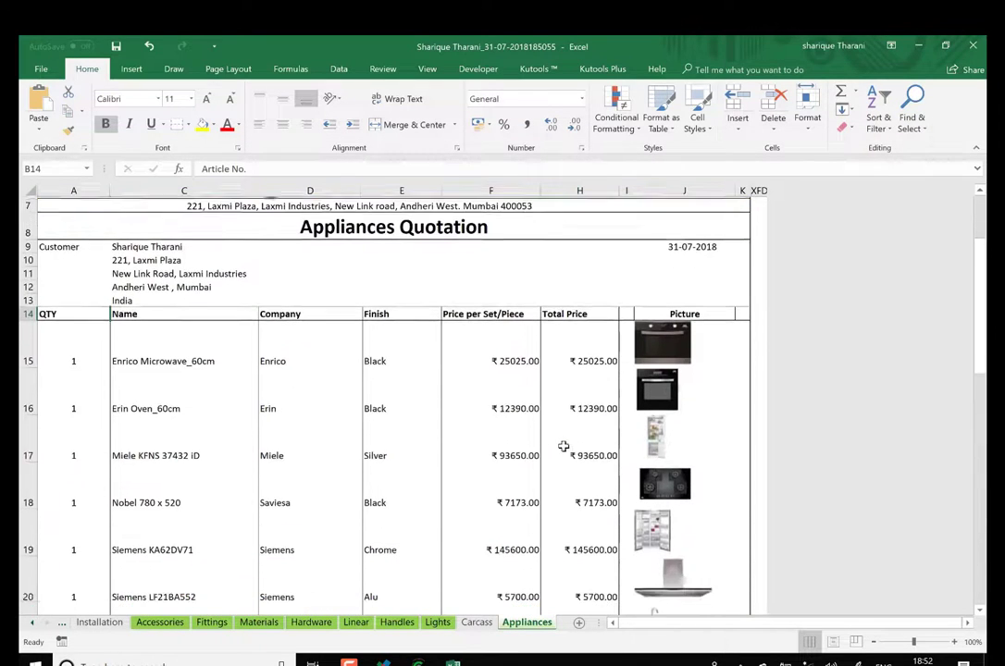
pyautogui.scroll(-1, 563, 447)
pyautogui.scroll(-1, 565, 446)
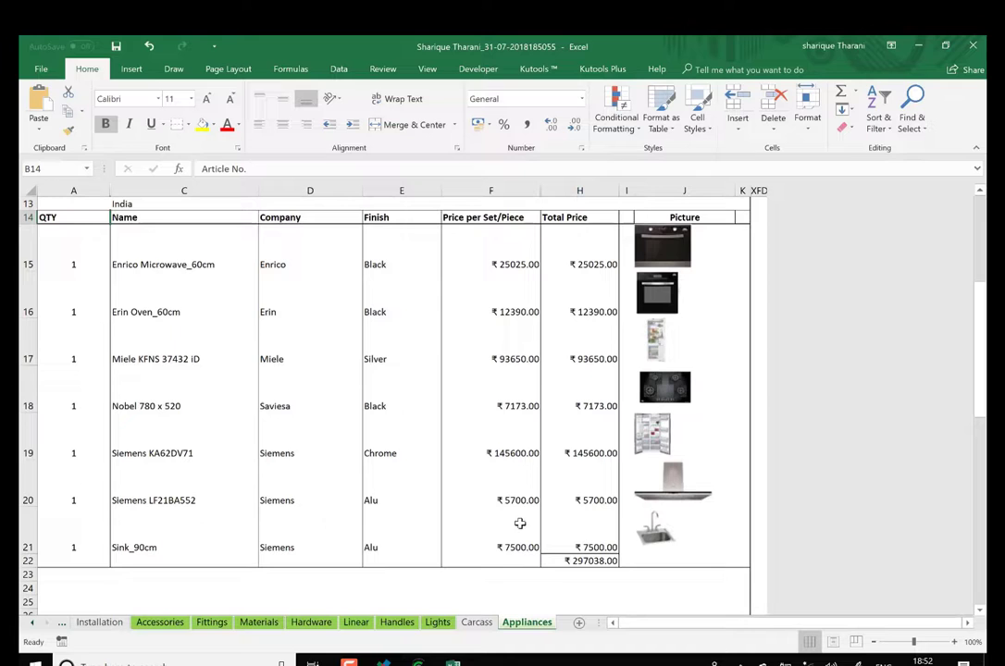
pyautogui.click(438, 624)
pyautogui.scroll(-1, 335, 528)
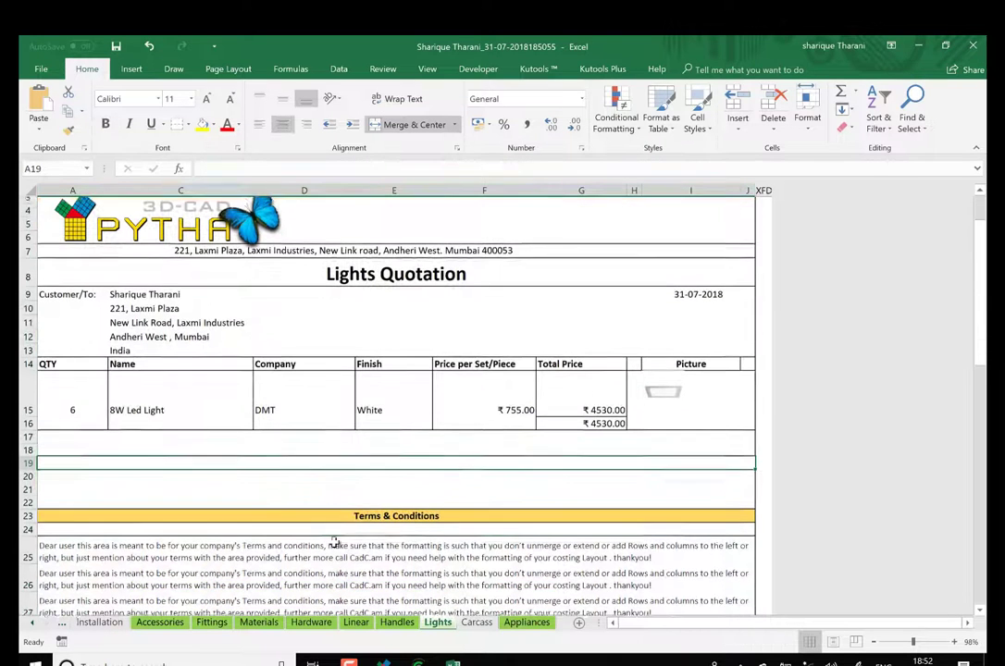
pyautogui.click(396, 622)
pyautogui.click(356, 622)
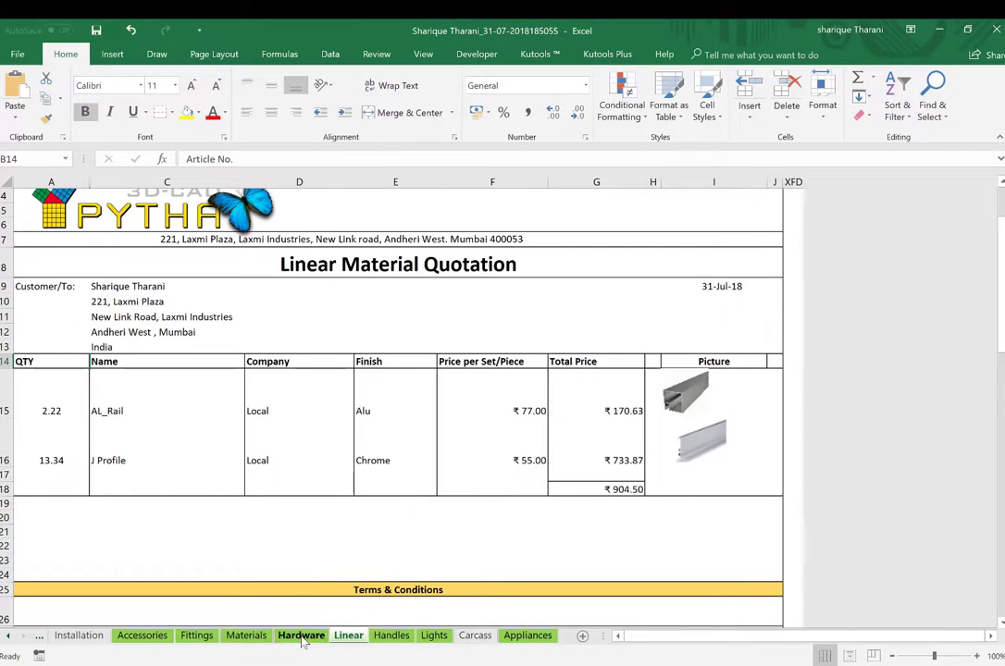
pyautogui.click(303, 636)
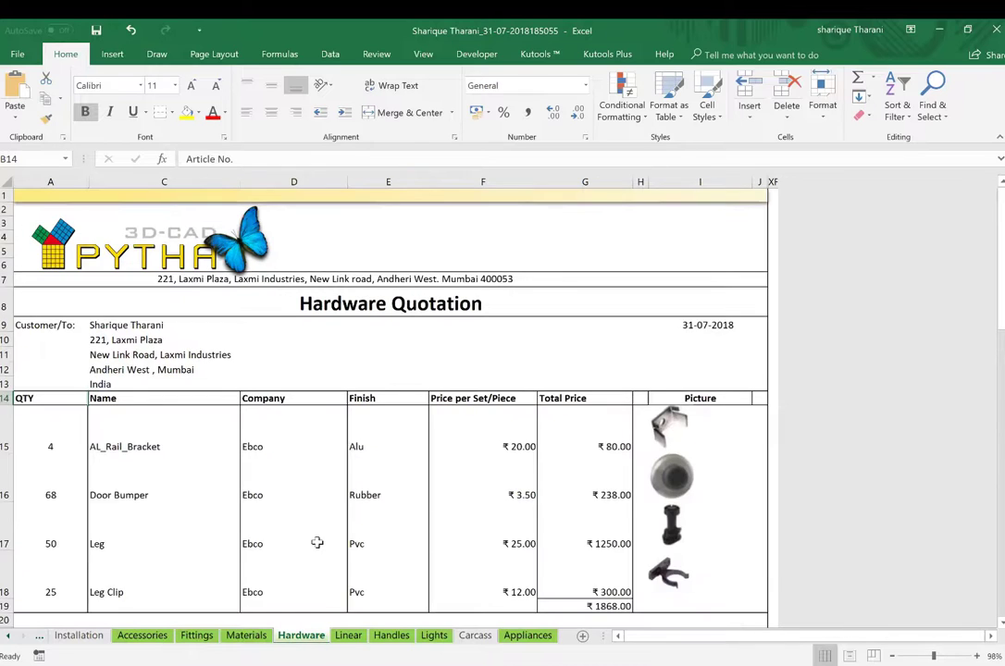
pyautogui.scroll(-1, 317, 543)
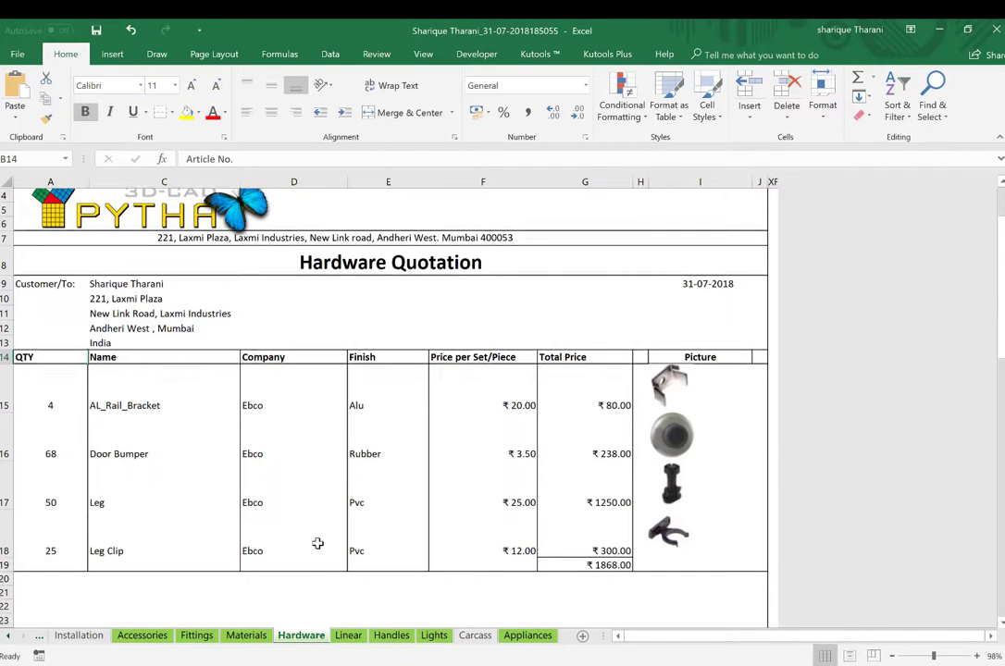
pyautogui.click(249, 636)
pyautogui.click(268, 480)
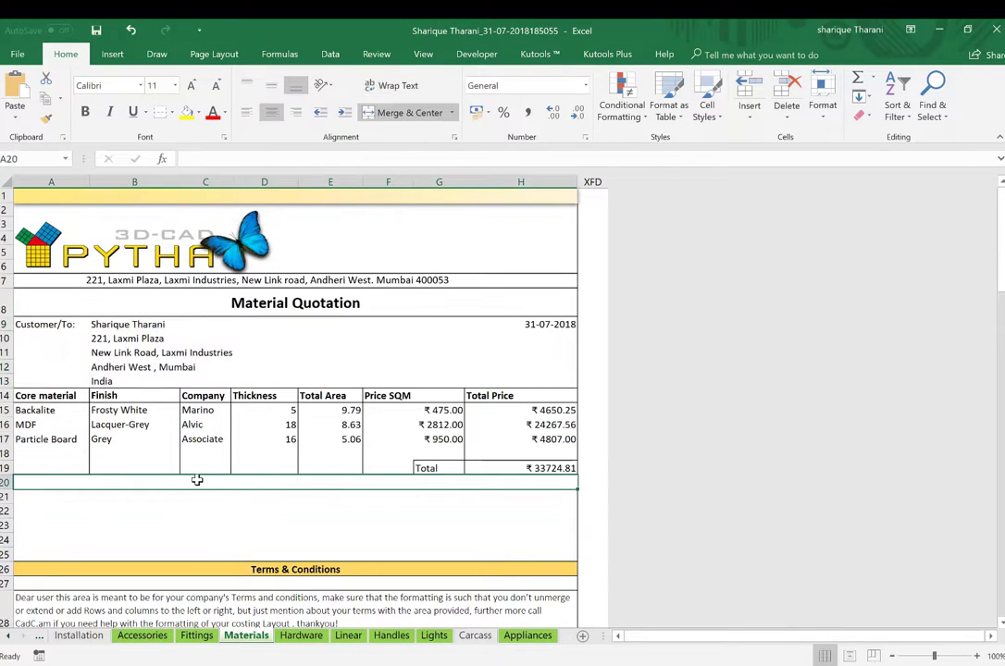
pyautogui.scroll(-1, 196, 480)
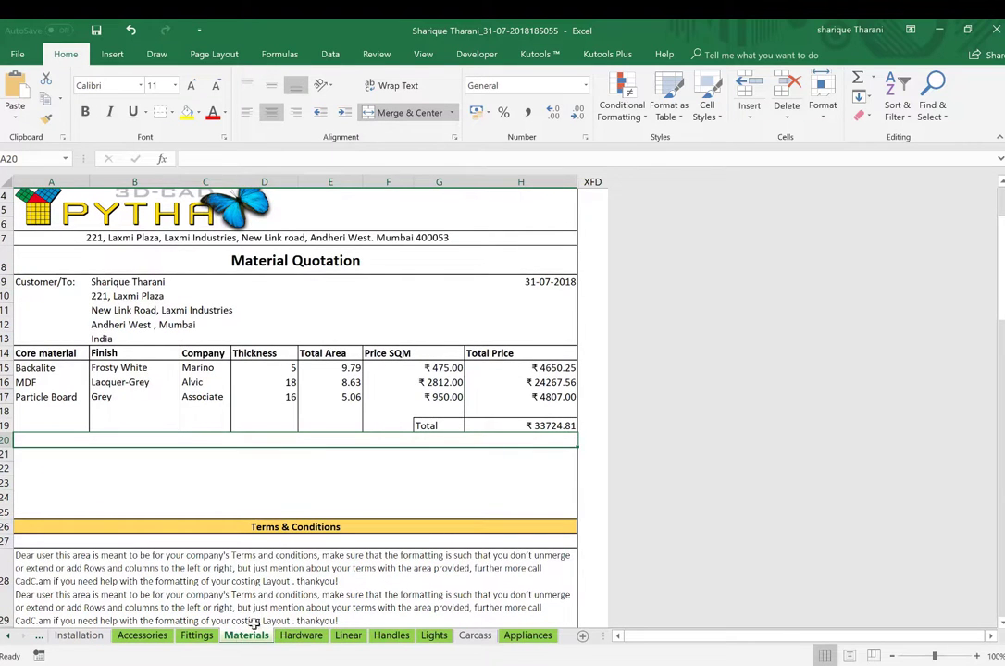
pyautogui.scroll(-1, 250, 620)
pyautogui.click(196, 635)
pyautogui.scroll(-1, 315, 504)
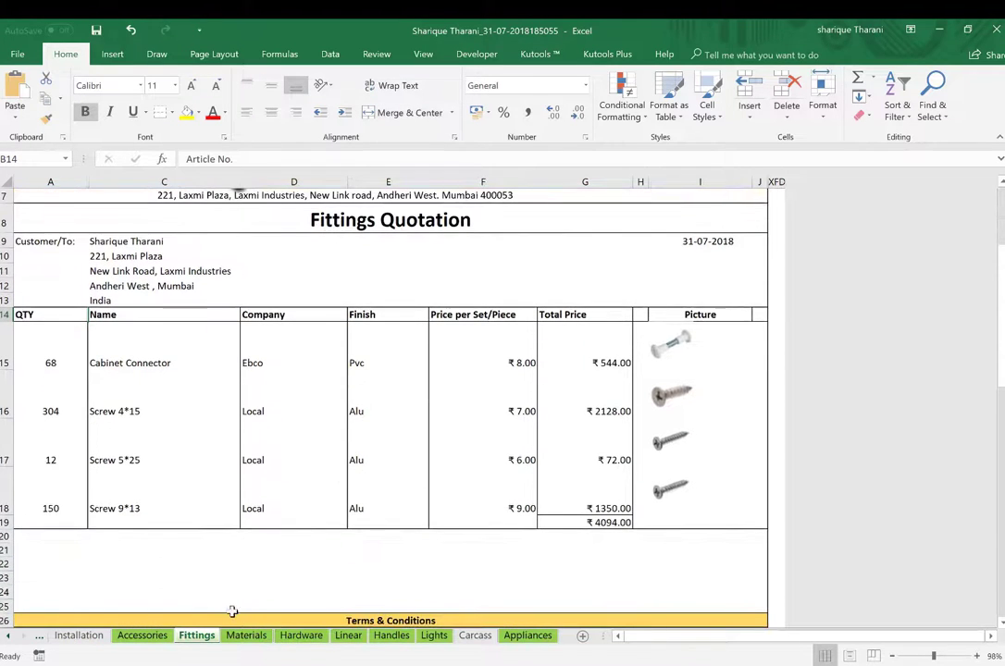
pyautogui.click(159, 636)
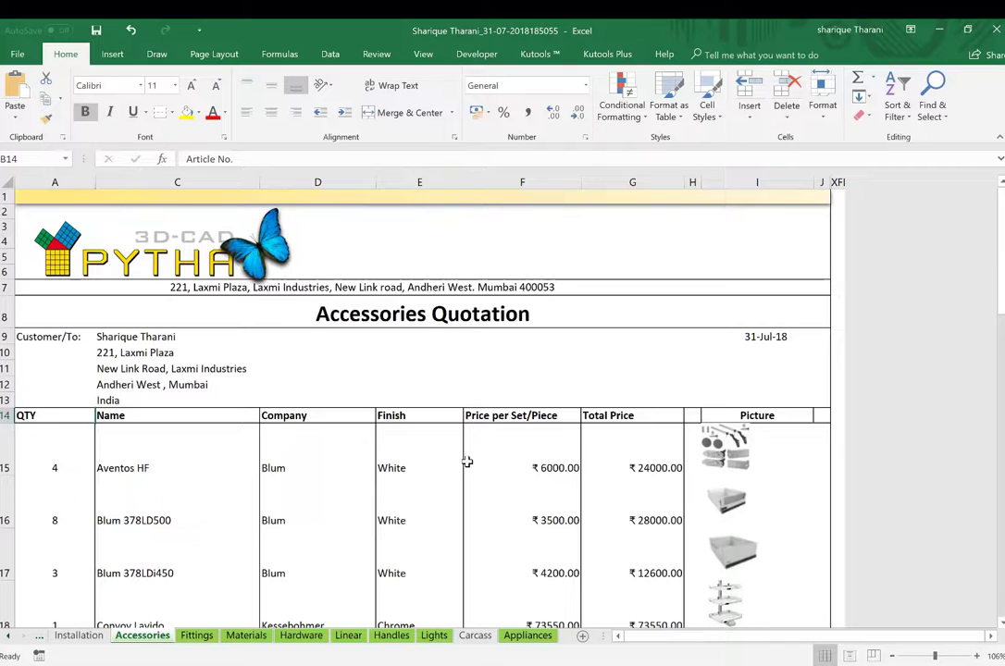
pyautogui.scroll(-2, 468, 462)
pyautogui.click(199, 427)
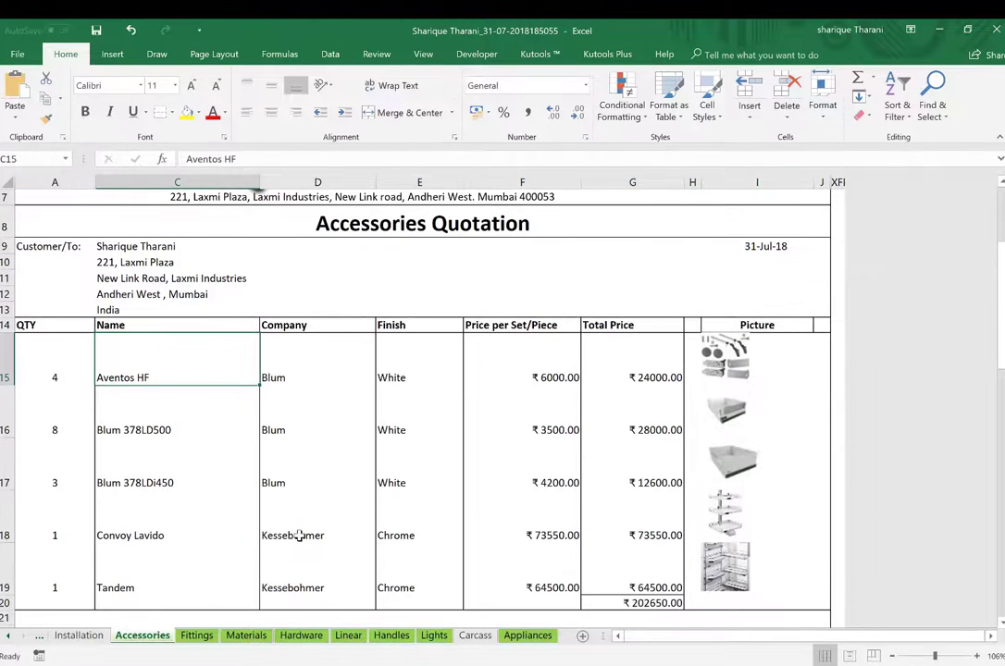
pyautogui.click(298, 537)
pyautogui.scroll(-1, 297, 537)
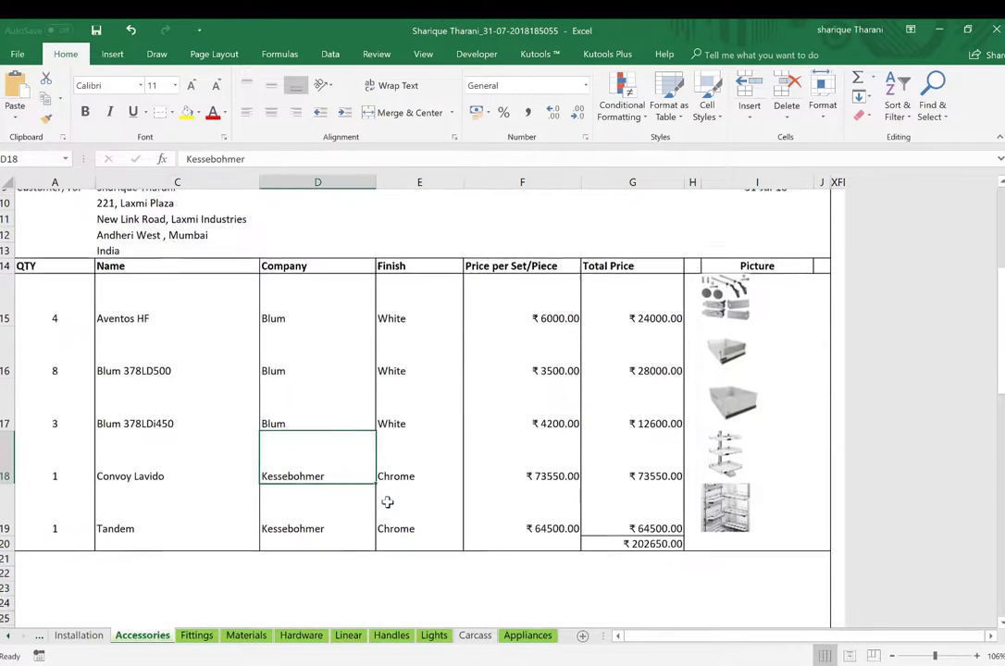
pyautogui.click(81, 636)
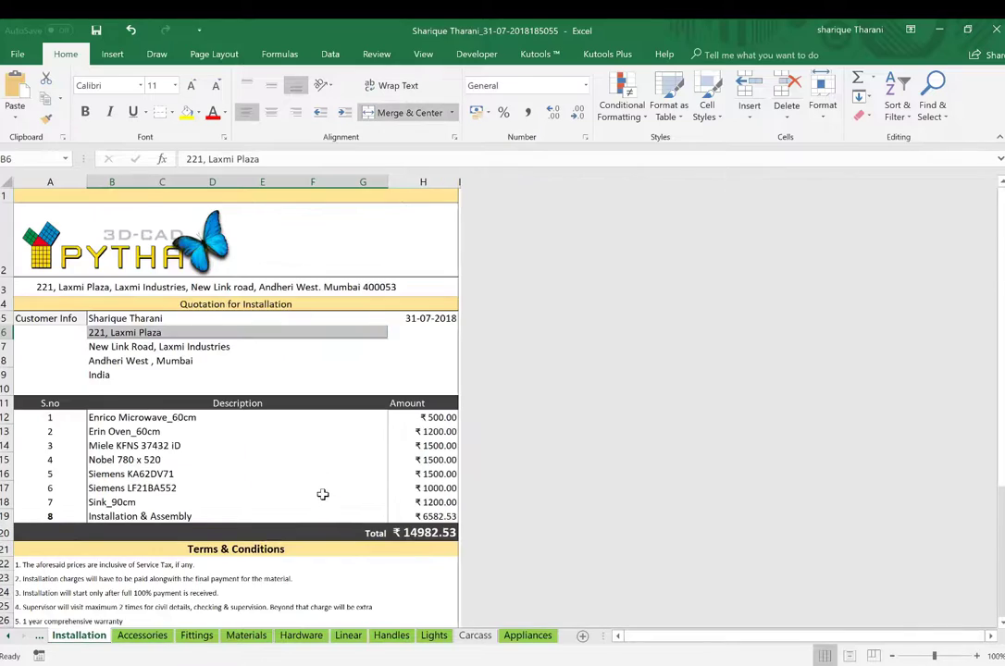
pyautogui.keyDown('ctrl'); pyautogui.scroll(3, 322, 494); pyautogui.keyUp('ctrl')
pyautogui.keyDown('ctrl'); pyautogui.scroll(1, 305, 470); pyautogui.keyUp('ctrl')
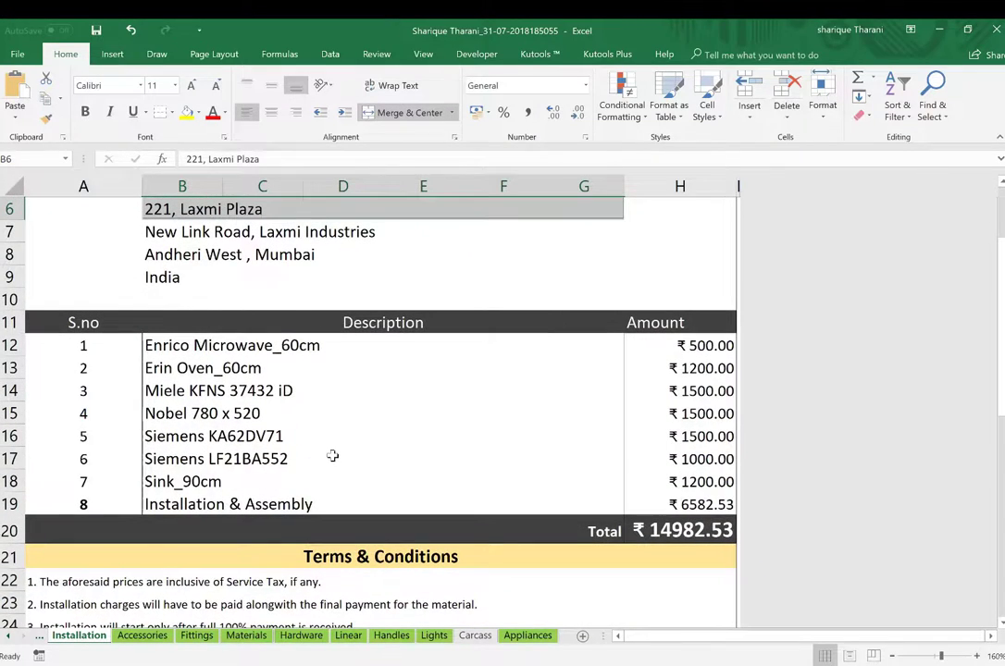
pyautogui.scroll(1, 333, 456)
pyautogui.scroll(1, 285, 487)
pyautogui.scroll(-2, 285, 486)
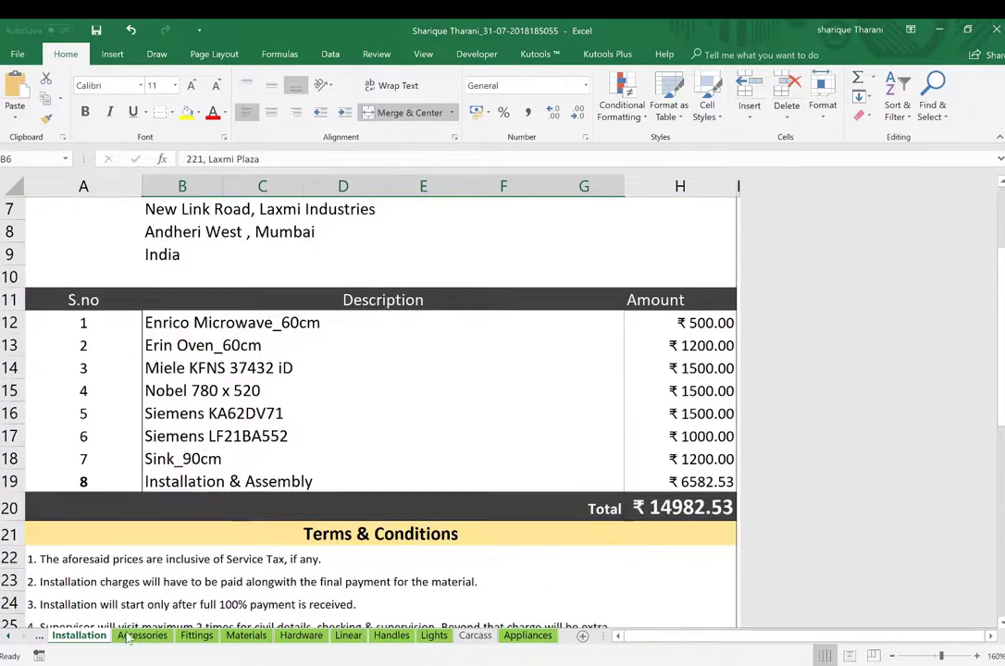
pyautogui.click(11, 638)
pyautogui.click(68, 635)
pyautogui.scroll(-1, 247, 436)
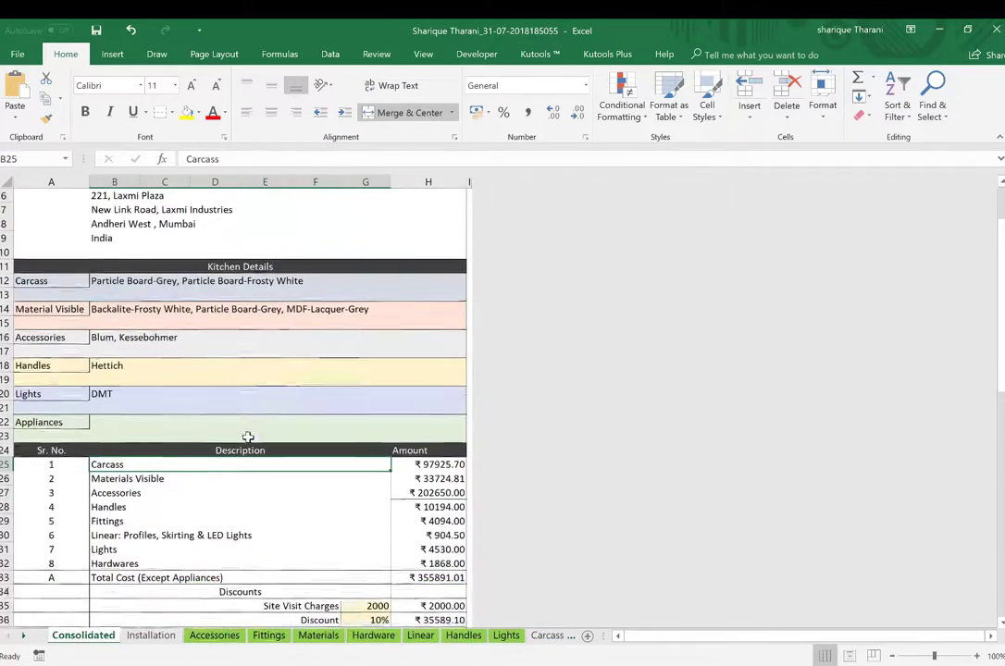
pyautogui.scroll(-2, 247, 437)
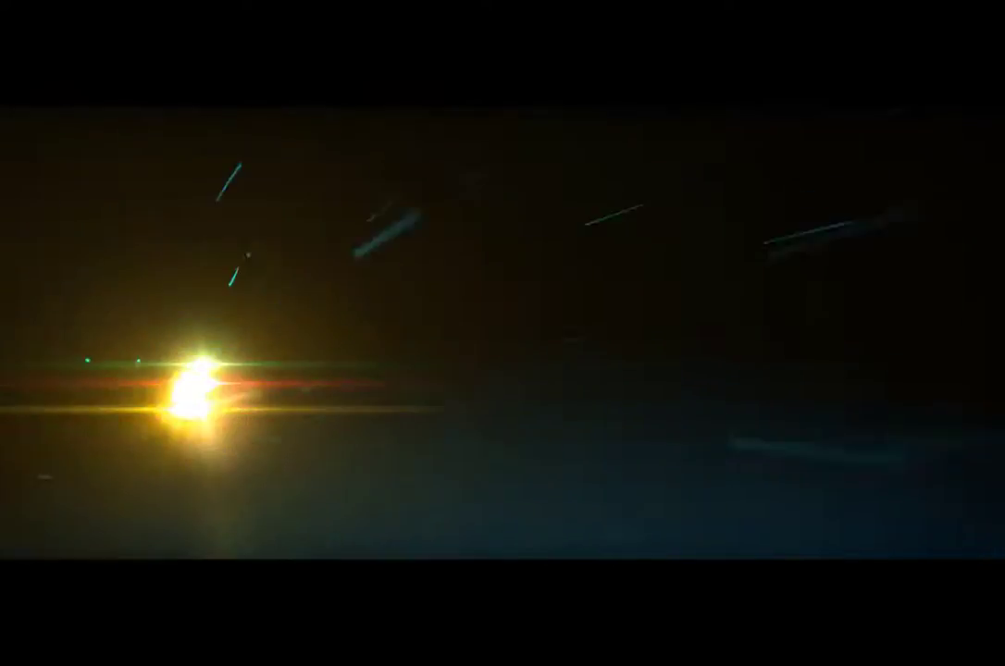